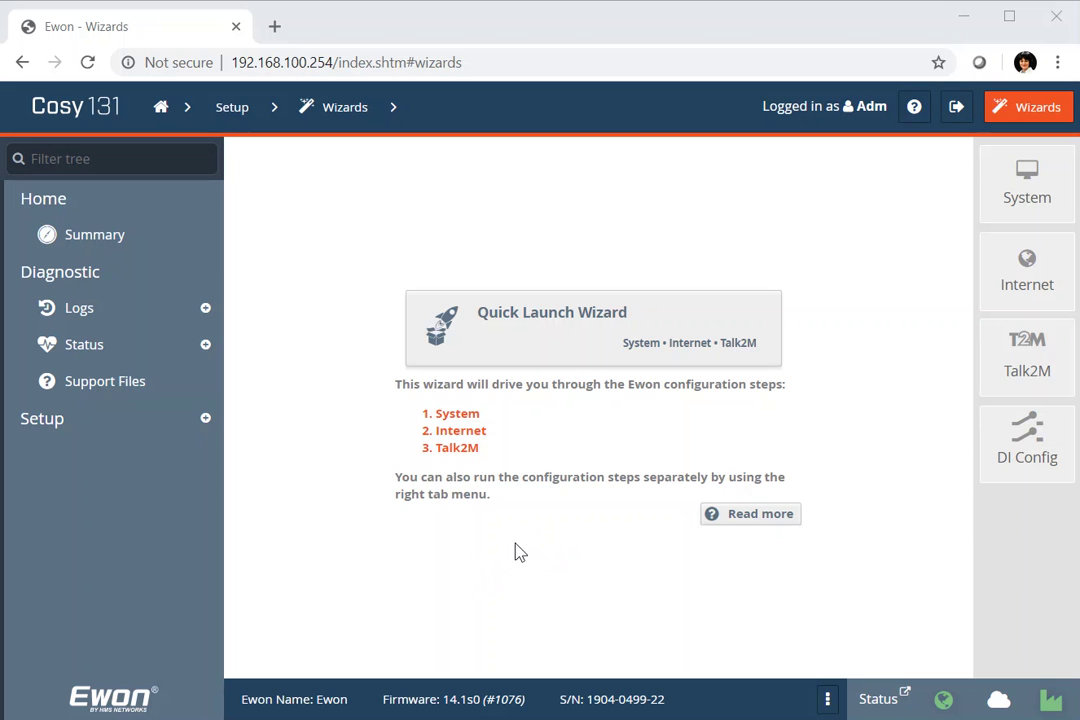
Refresh the Wizards page and launch the Quick Launch Wizard.
{"action": "left_click", "coordinate": [1030, 110]}
{"action": "left_click", "coordinate": [1030, 110]}
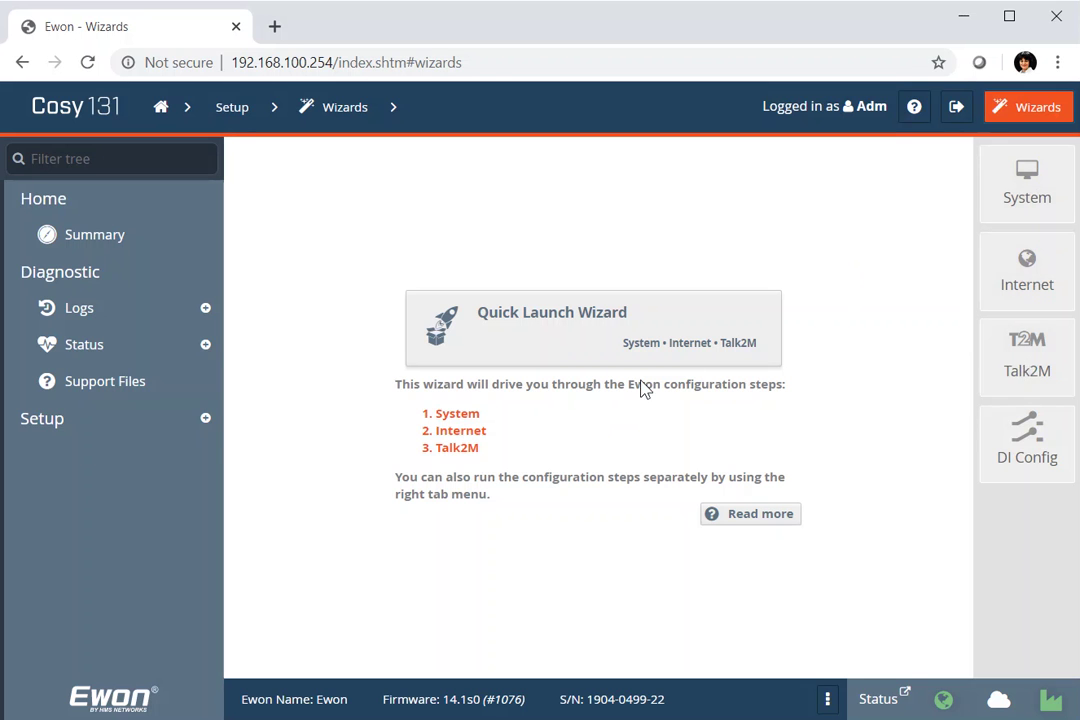
{"action": "left_click", "coordinate": [558, 336]}
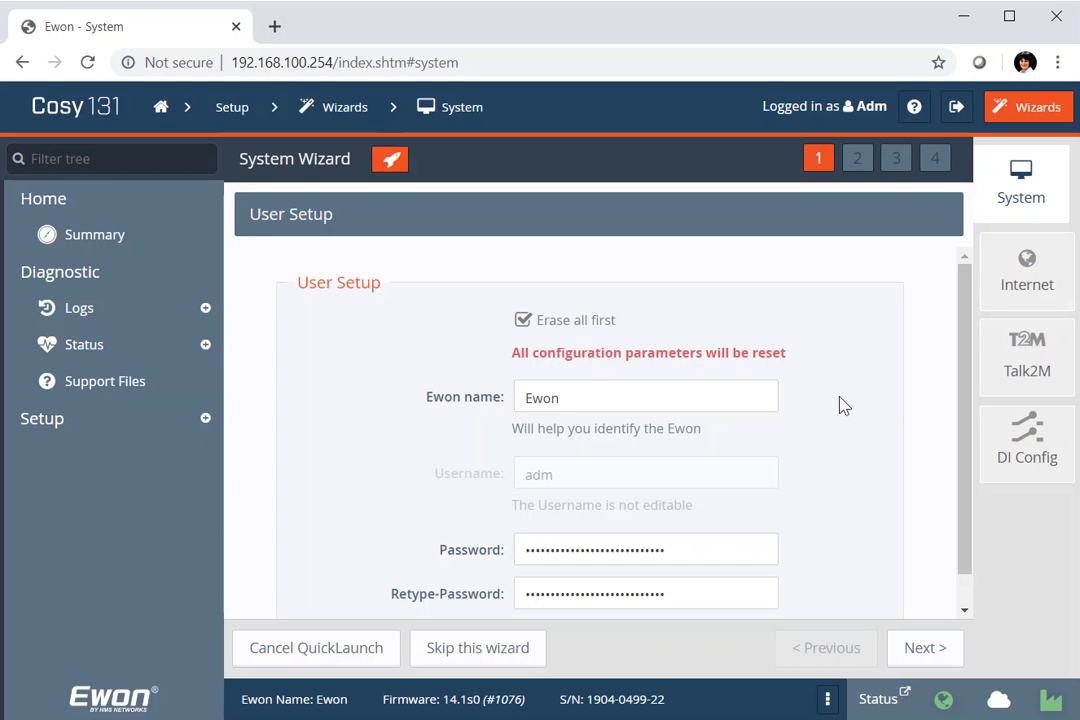
Change the Ewon name field from 'Ewon' to 'Testing', fixing a typo along the way.
{"action": "left_click", "coordinate": [638, 393]}
{"action": "key", "text": "BackSpace"}
{"action": "key", "text": "BackSpace"}
{"action": "key", "text": "BackSpace"}
{"action": "key", "text": "BackSpace"}
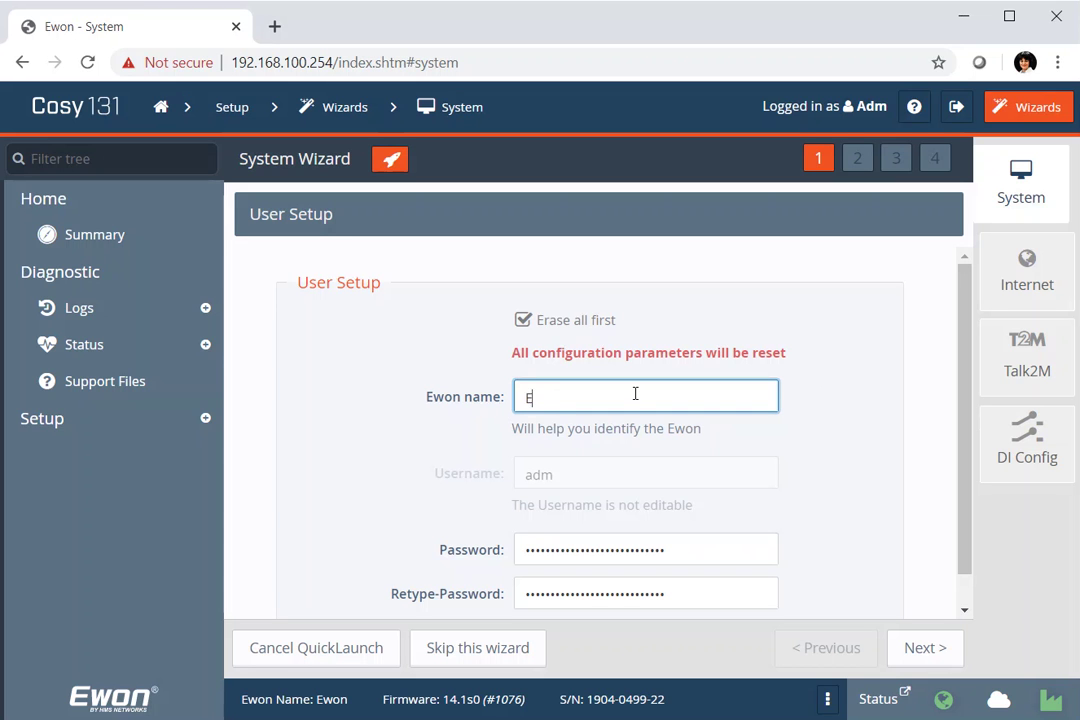
{"action": "type", "text": "Testibg"}
{"action": "key", "text": "BackSpace"}
{"action": "key", "text": "BackSpace"}
{"action": "key", "text": "BackSpace"}
{"action": "type", "text": "ing"}
Confirm user setup, select the Europe/London (GMT) timezone, and continue to LAN/WAN configuration.
{"action": "left_click", "coordinate": [924, 648]}
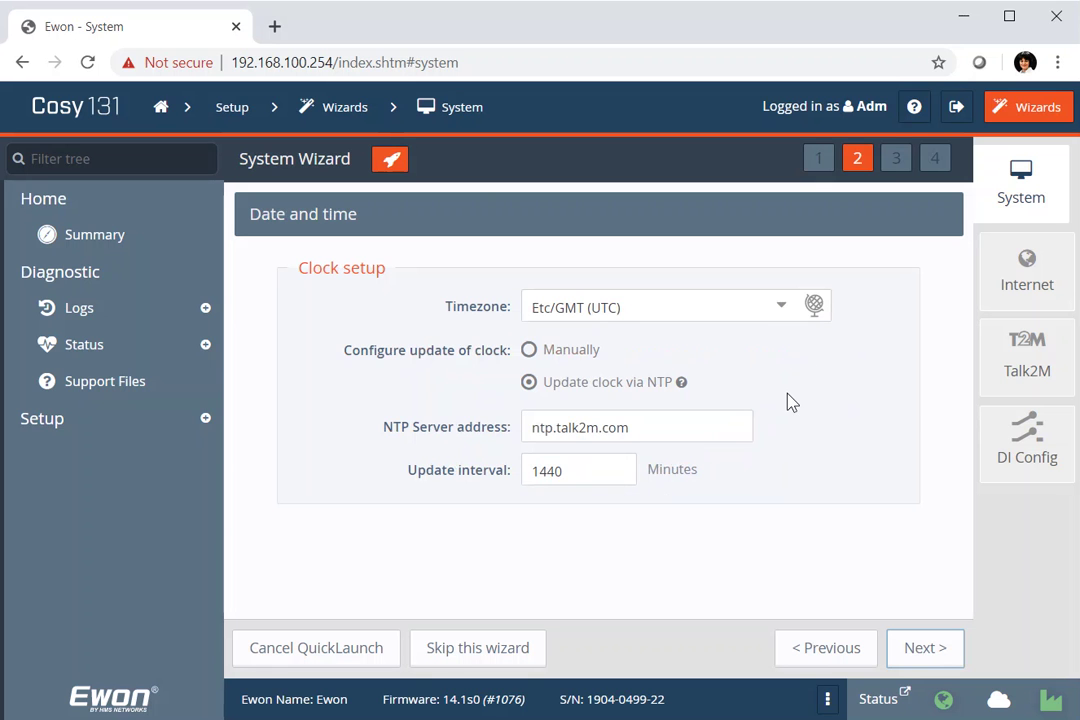
{"action": "left_click", "coordinate": [781, 306]}
{"action": "scroll", "coordinate": [730, 405], "scroll_direction": "down", "scroll_amount": 5}
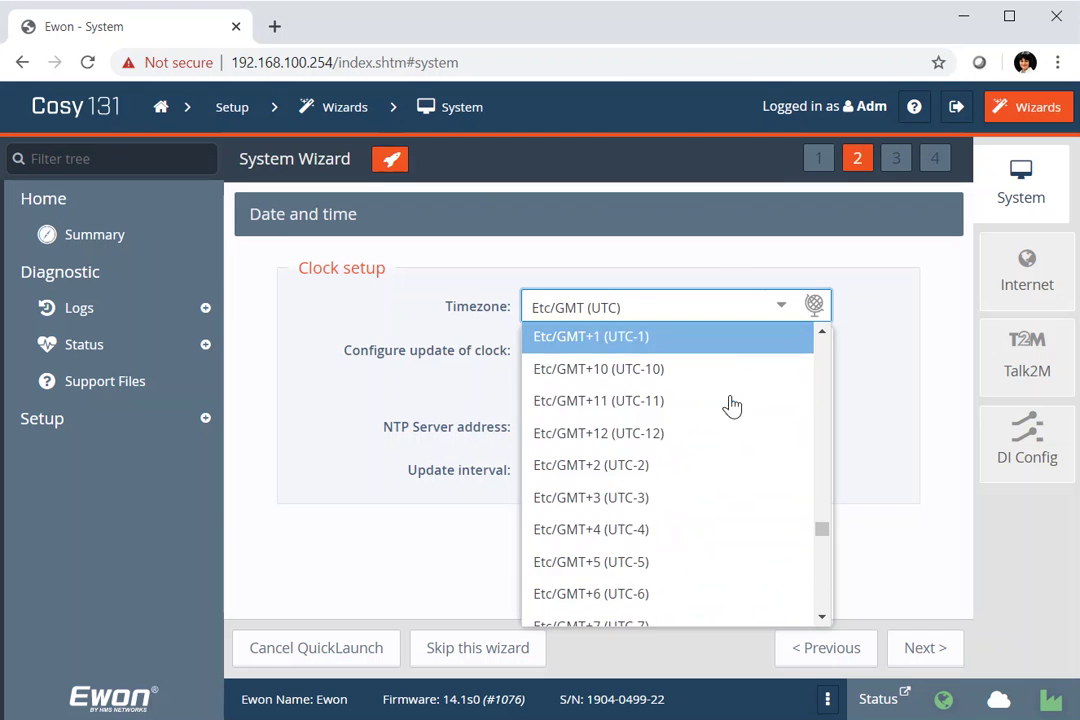
{"action": "scroll", "coordinate": [718, 413], "scroll_direction": "down", "scroll_amount": 10}
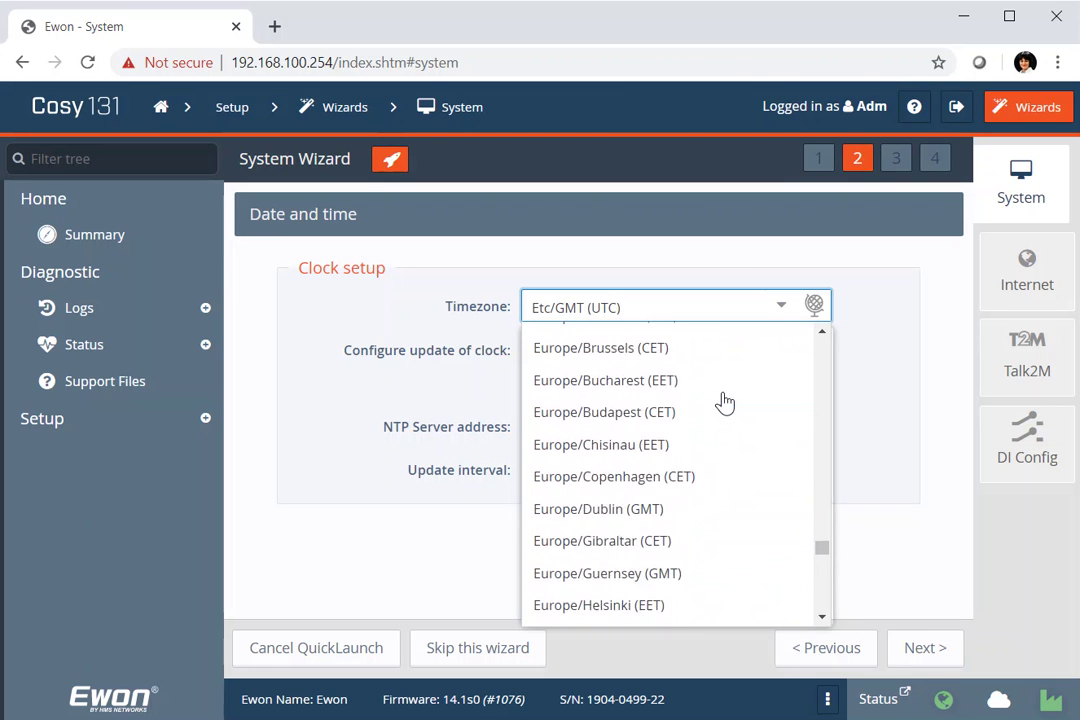
{"action": "scroll", "coordinate": [725, 402], "scroll_direction": "down", "scroll_amount": 3}
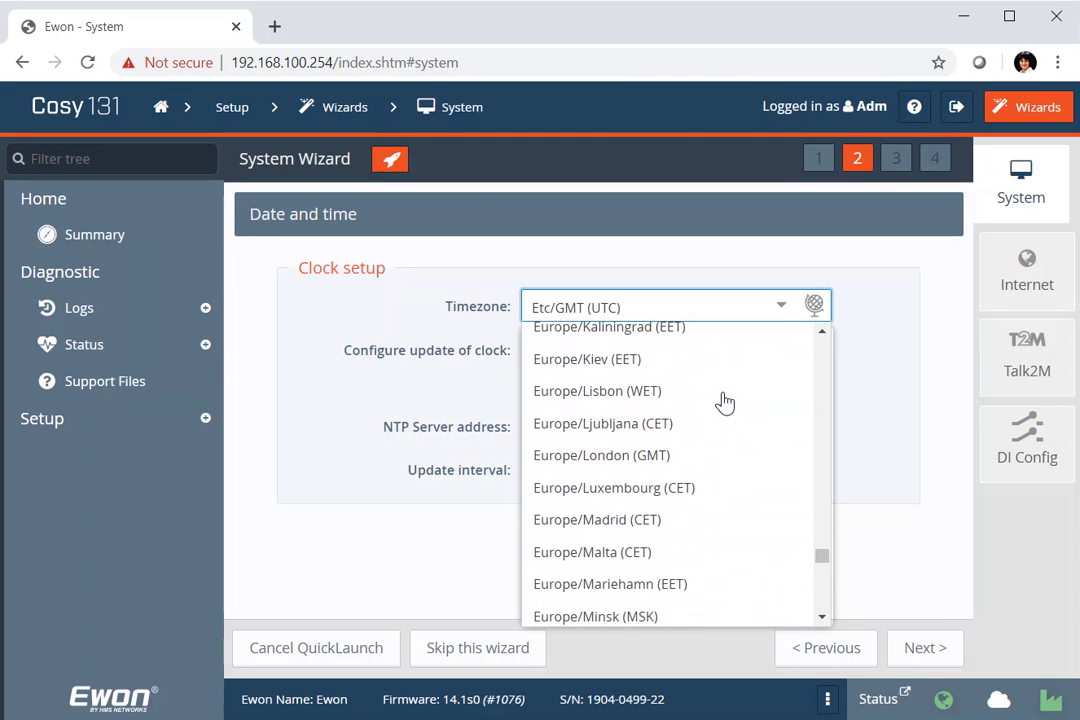
{"action": "left_click", "coordinate": [577, 460]}
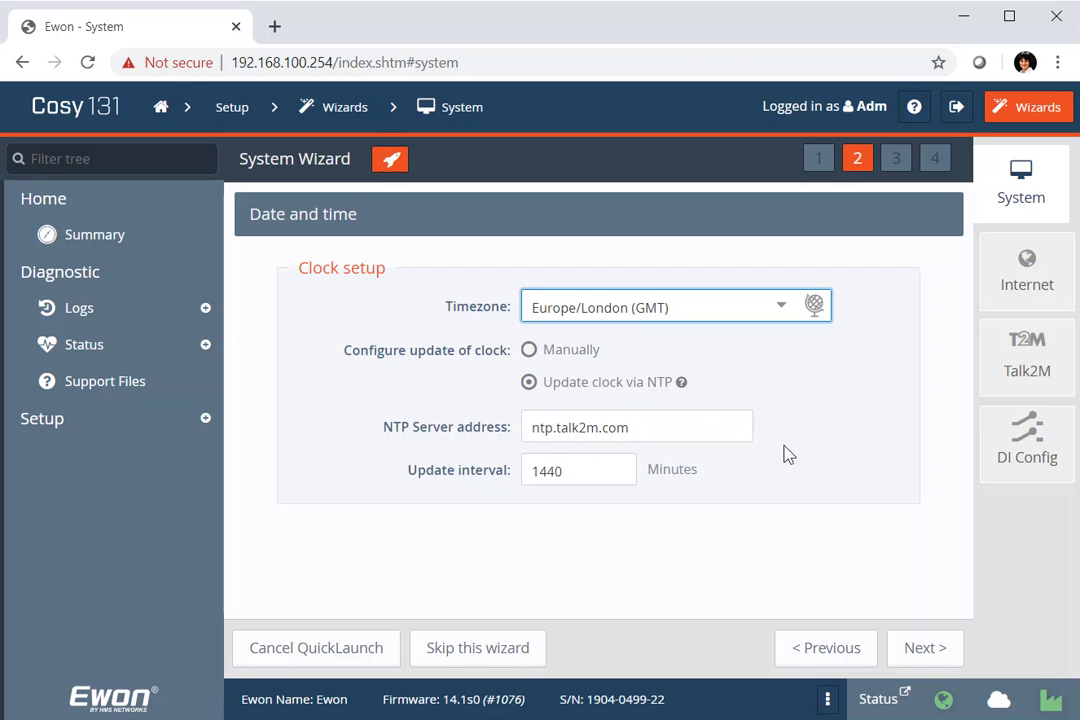
{"action": "left_click", "coordinate": [922, 650]}
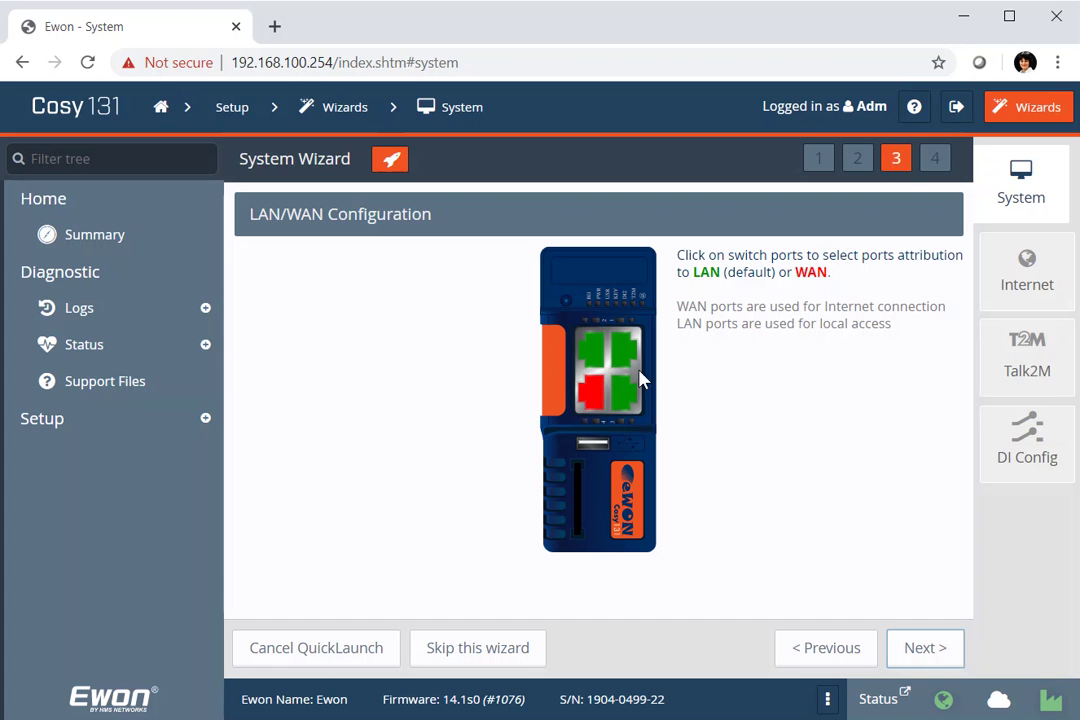
Keep the lower-left port as WAN and the rest as LAN, apply, and open the Internet Wizard.
{"action": "left_click", "coordinate": [628, 400]}
{"action": "left_click", "coordinate": [628, 400]}
{"action": "left_click", "coordinate": [590, 397]}
{"action": "left_click", "coordinate": [590, 397]}
{"action": "left_click", "coordinate": [926, 648]}
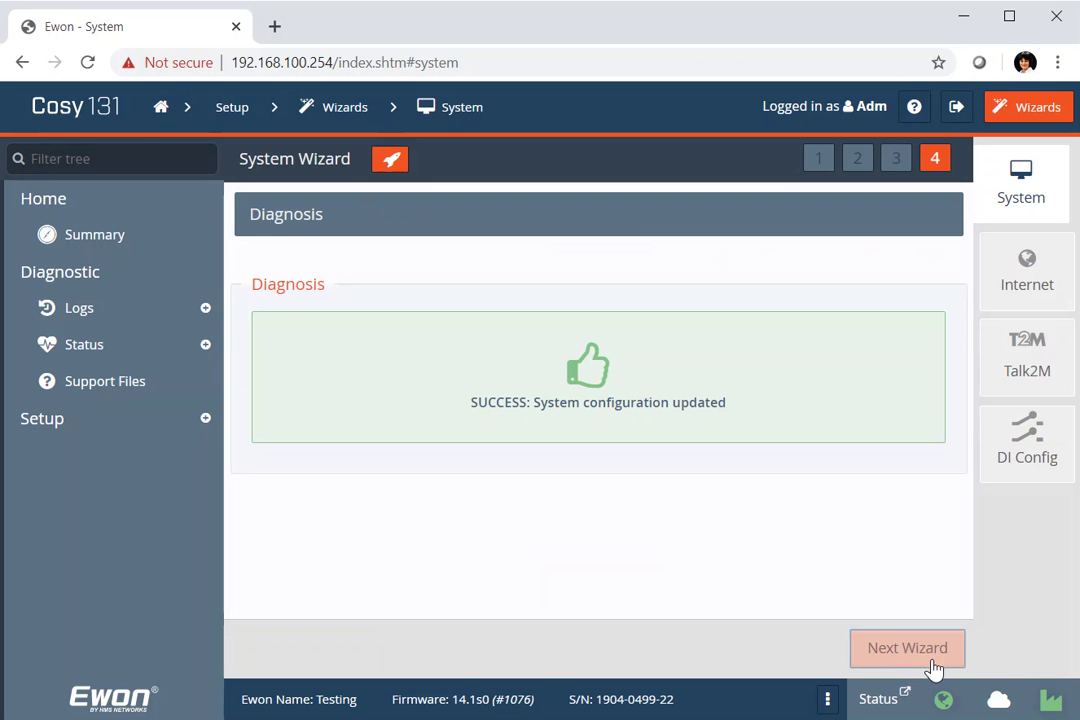
{"action": "left_click", "coordinate": [933, 668]}
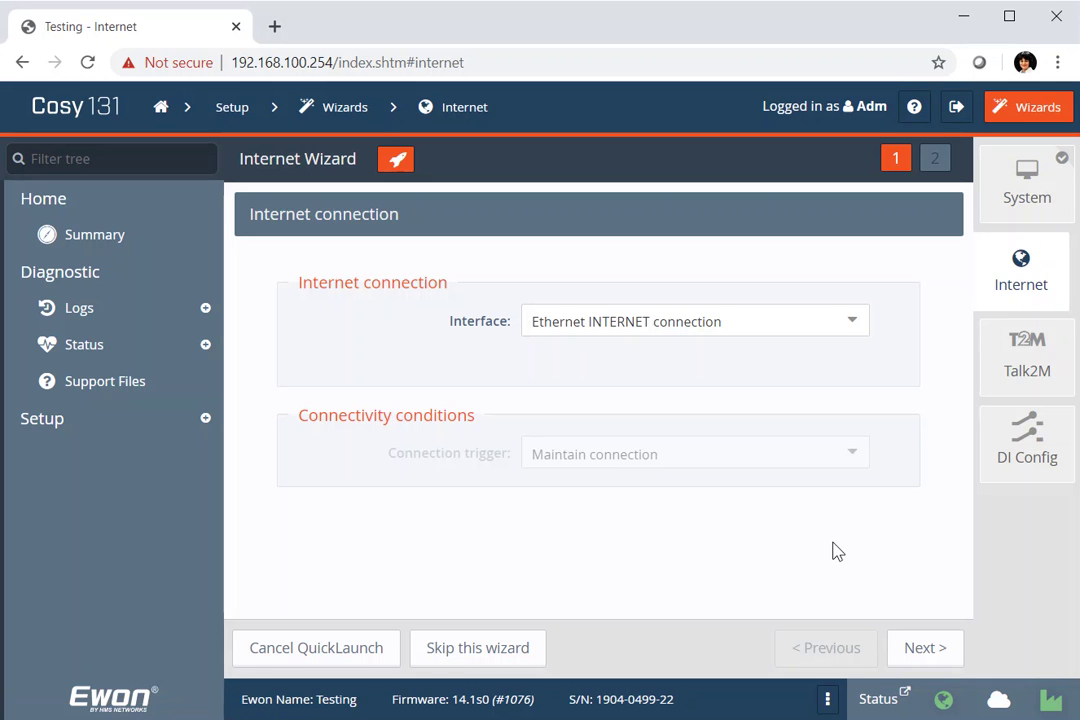
Select Ethernet INTERNET connection as the interface and continue to the Ethernet WAN settings.
{"action": "left_click", "coordinate": [838, 333]}
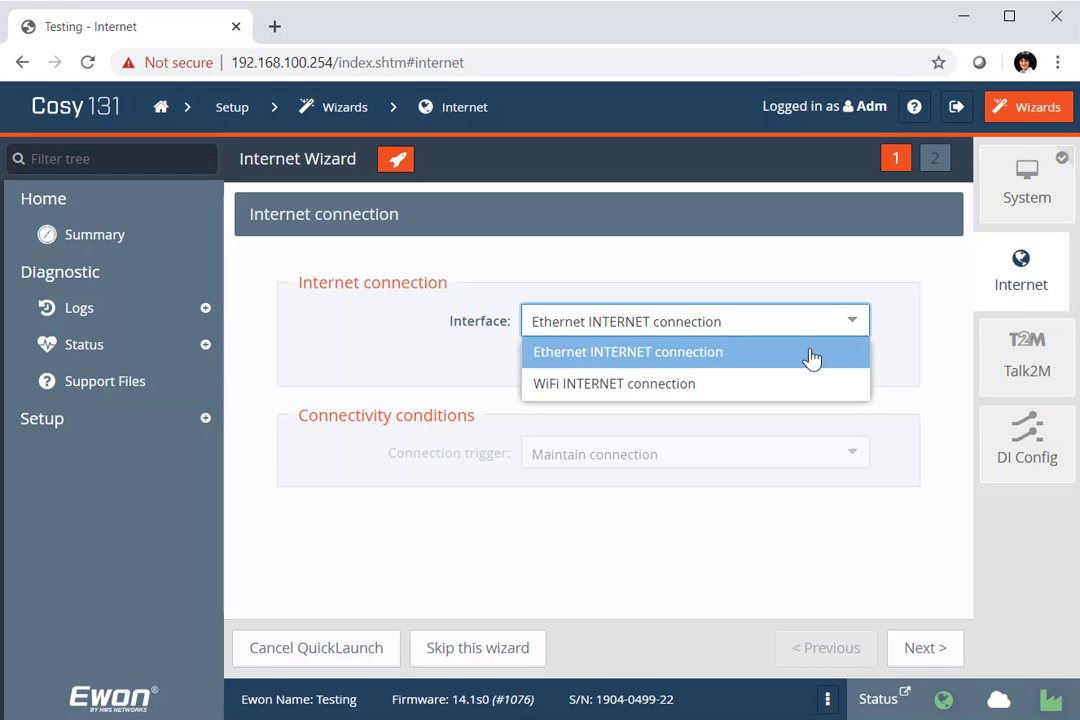
{"action": "left_click", "coordinate": [745, 354]}
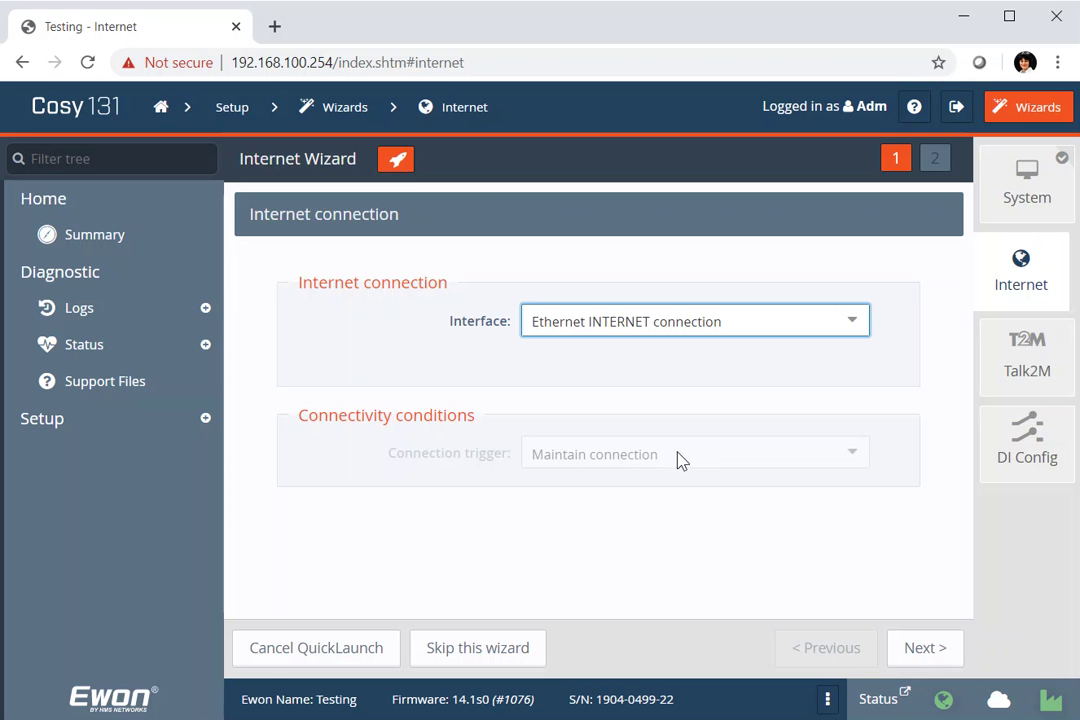
{"action": "left_click", "coordinate": [925, 651]}
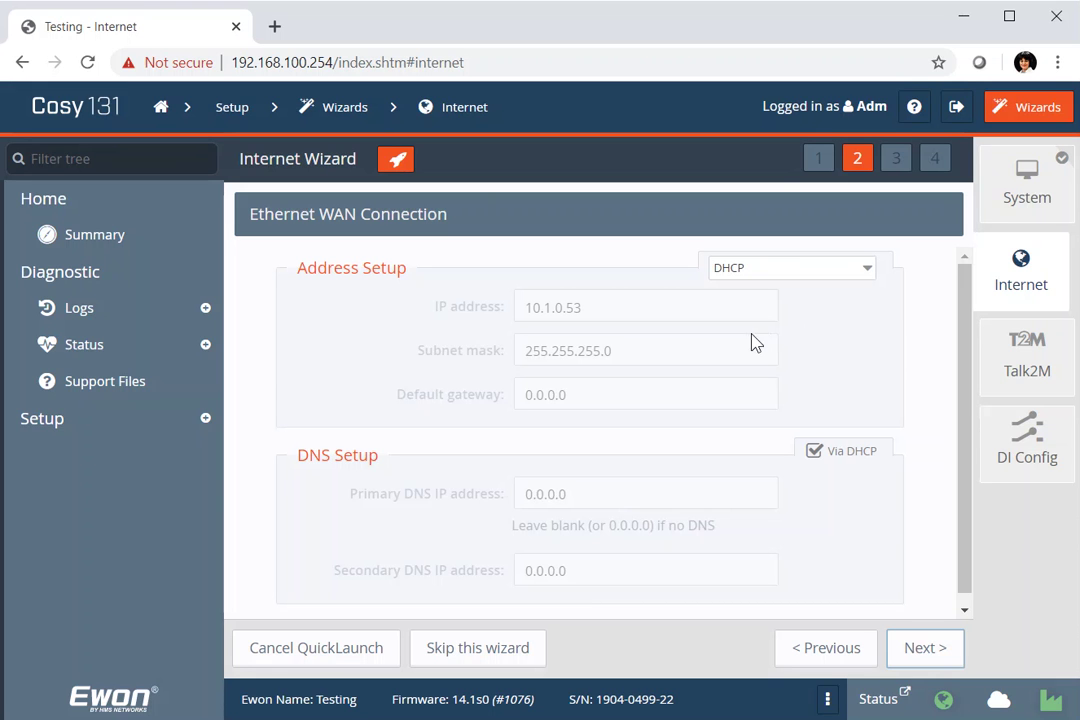
Try Static addressing, revert the WAN Address Setup to DHCP, and continue to validation.
{"action": "left_click", "coordinate": [807, 280]}
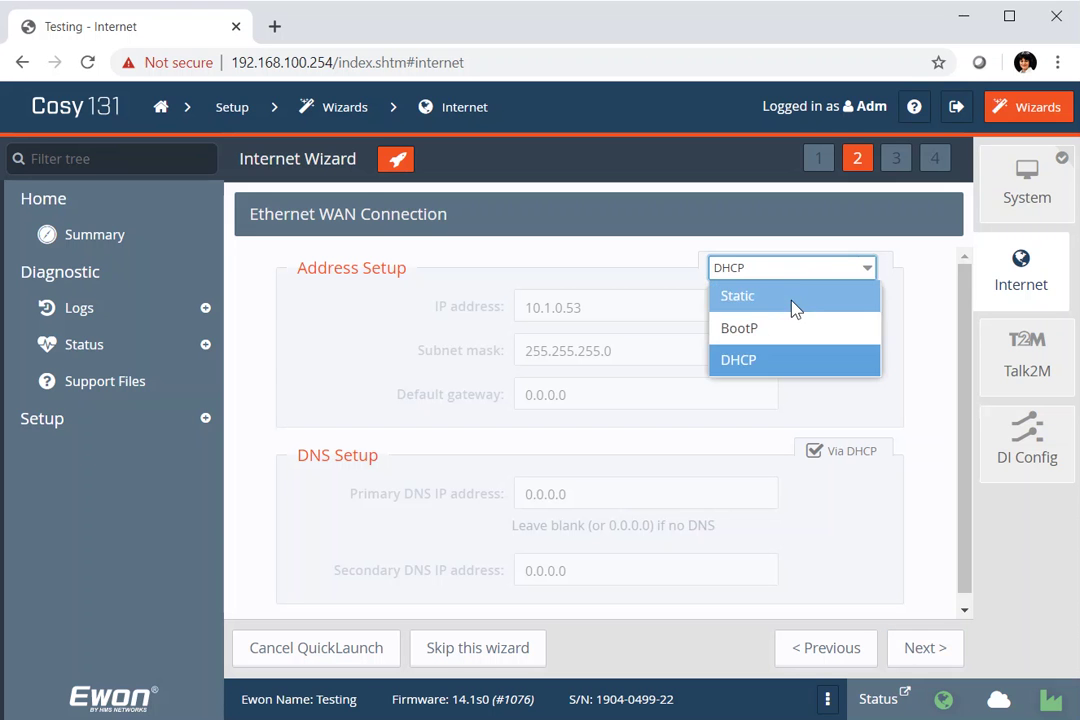
{"action": "left_click", "coordinate": [790, 297]}
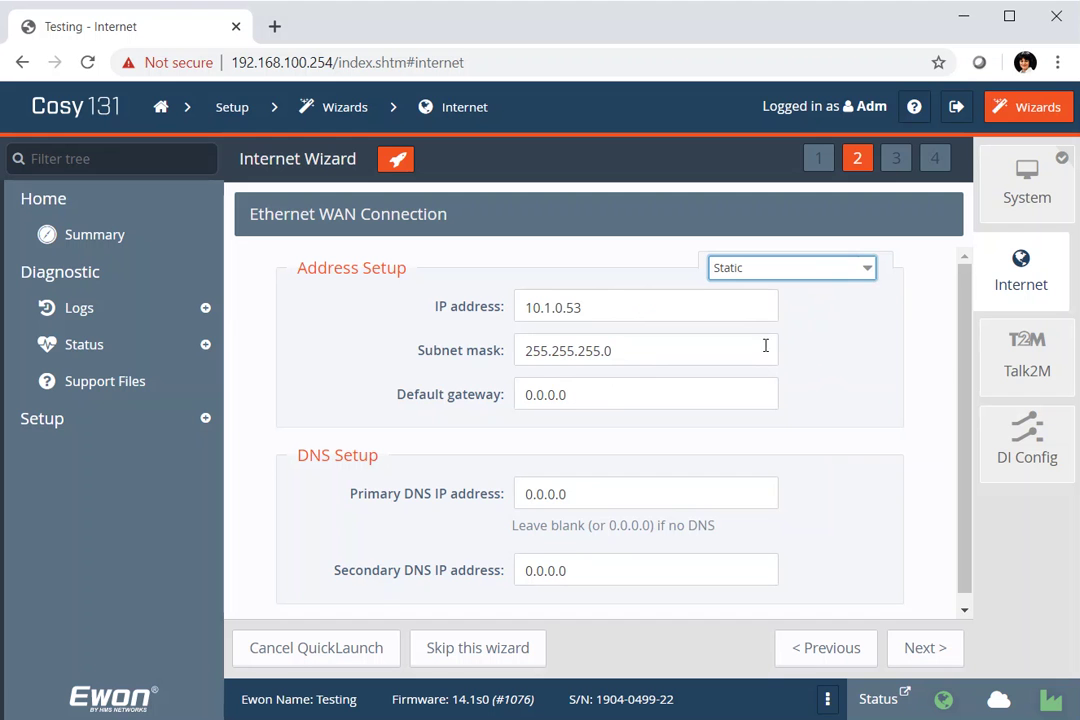
{"action": "scroll", "coordinate": [800, 370], "scroll_direction": "down", "scroll_amount": 1}
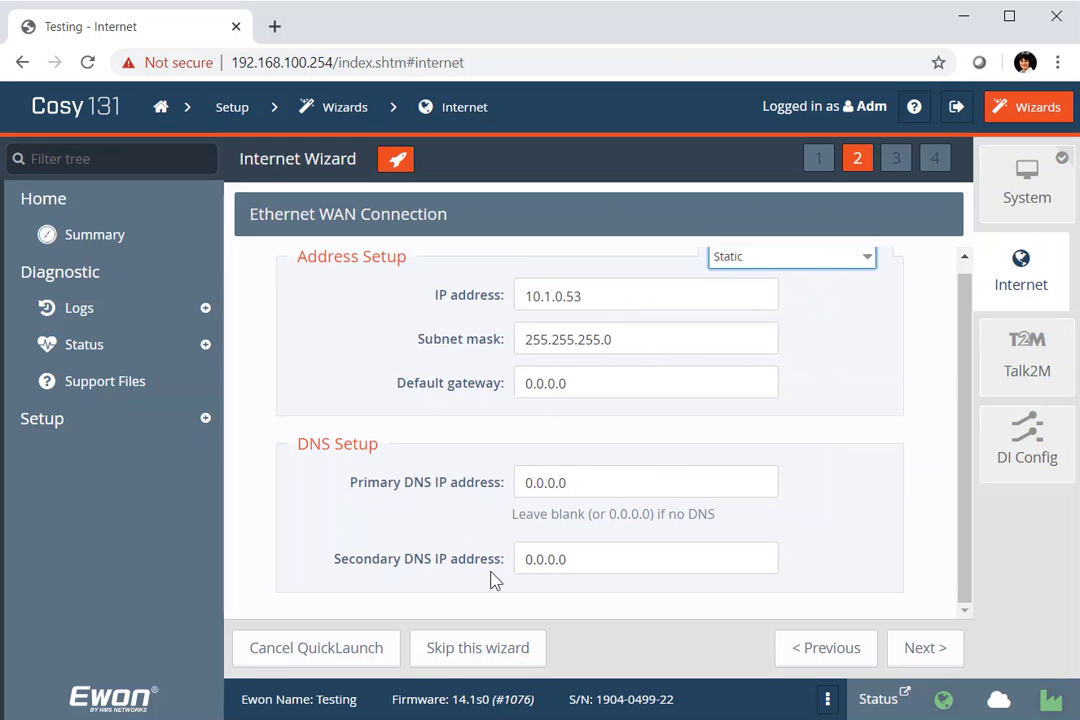
{"action": "scroll", "coordinate": [849, 301], "scroll_direction": "up", "scroll_amount": 1}
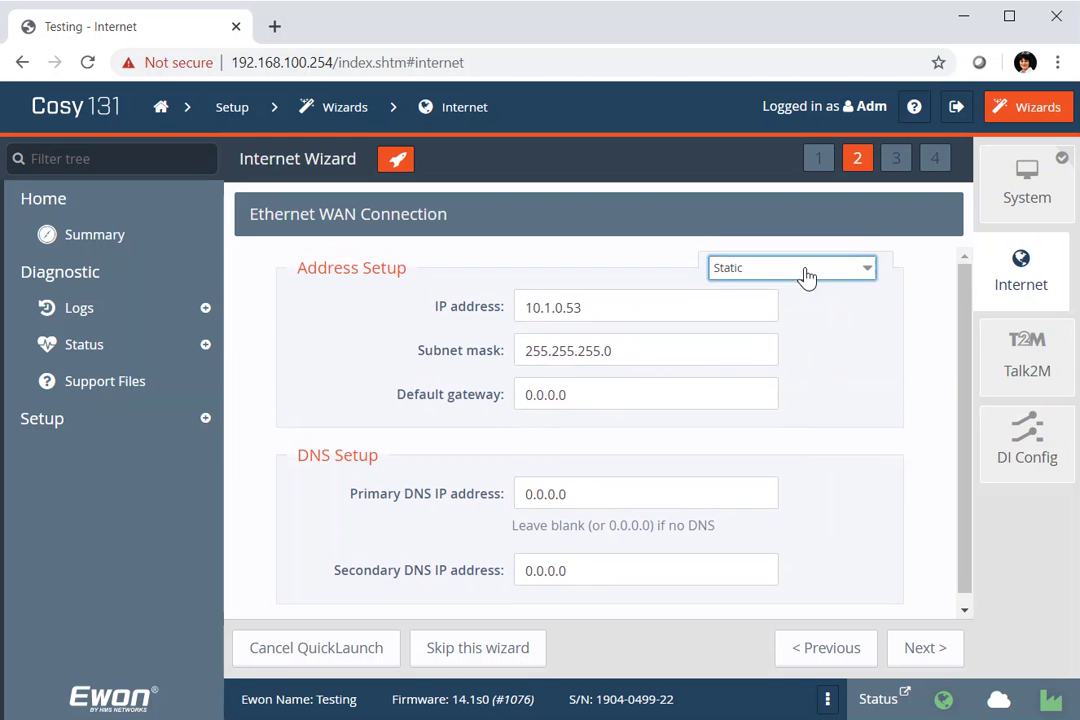
{"action": "left_click", "coordinate": [803, 272]}
{"action": "left_click", "coordinate": [740, 360]}
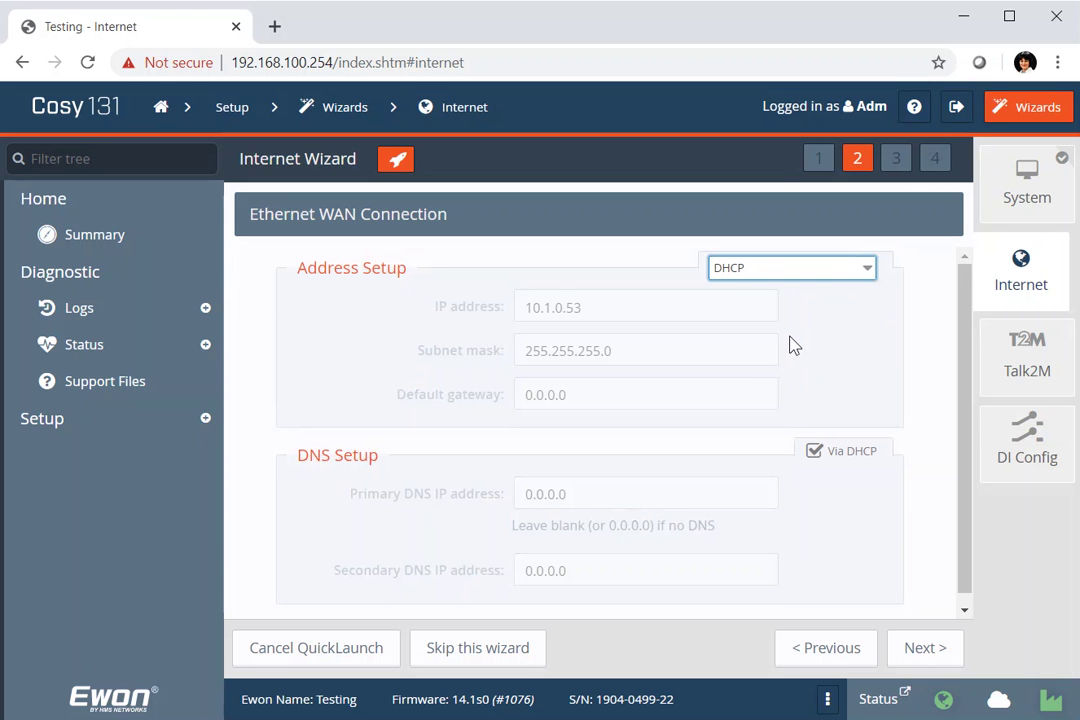
{"action": "left_click", "coordinate": [926, 660]}
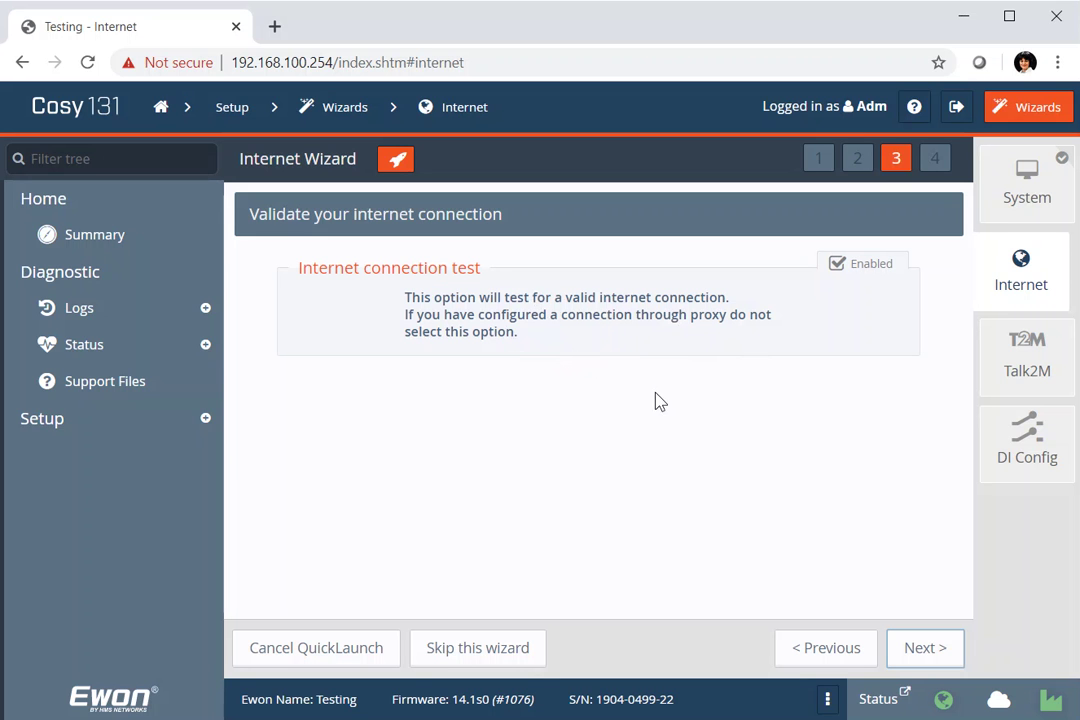
Run the internet connection test and view the failure details.
{"action": "left_click", "coordinate": [925, 650]}
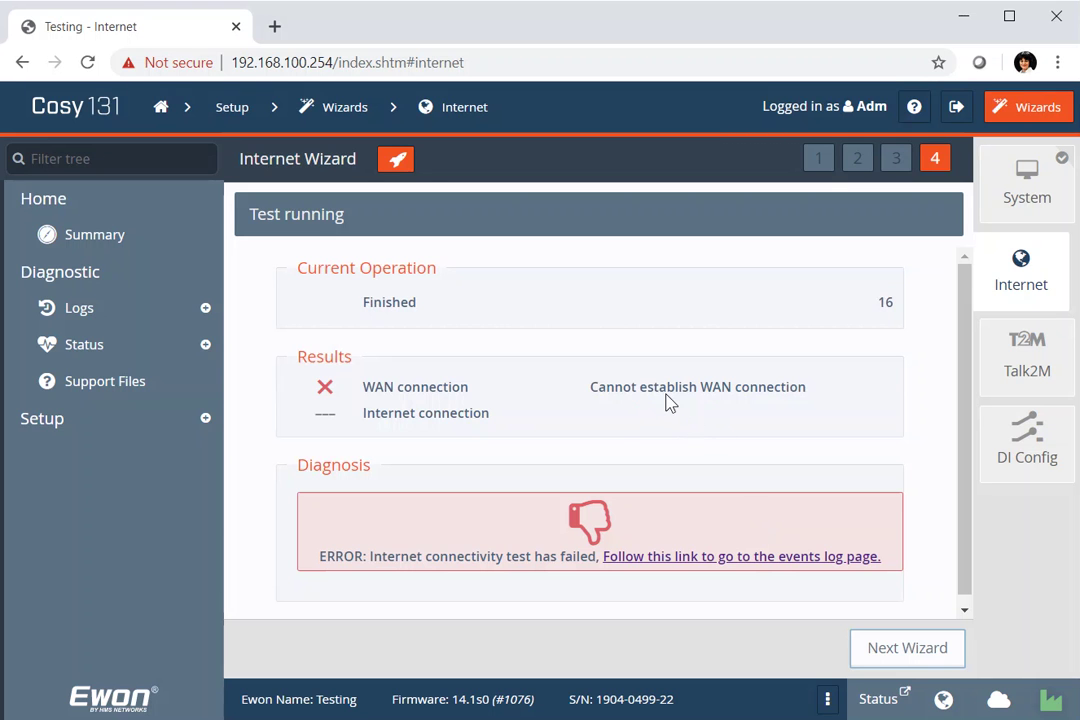
{"action": "left_click", "coordinate": [689, 565]}
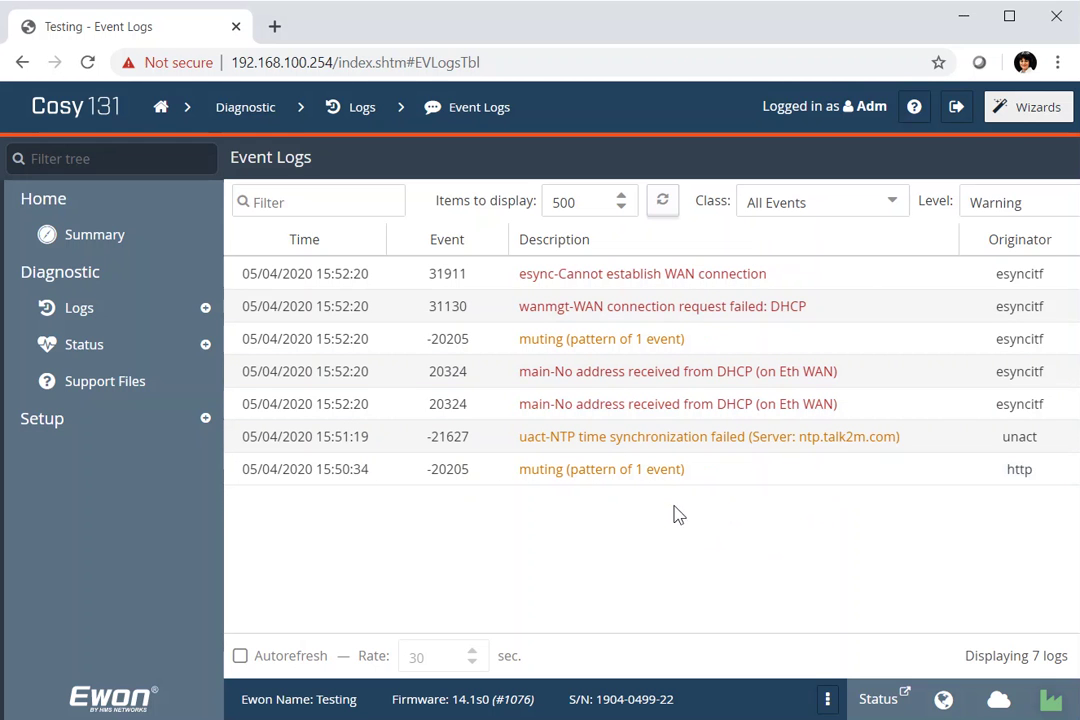
Inspect the event log's DHCP WAN failure warnings and go back to the Wizards page.
{"action": "left_click", "coordinate": [738, 533]}
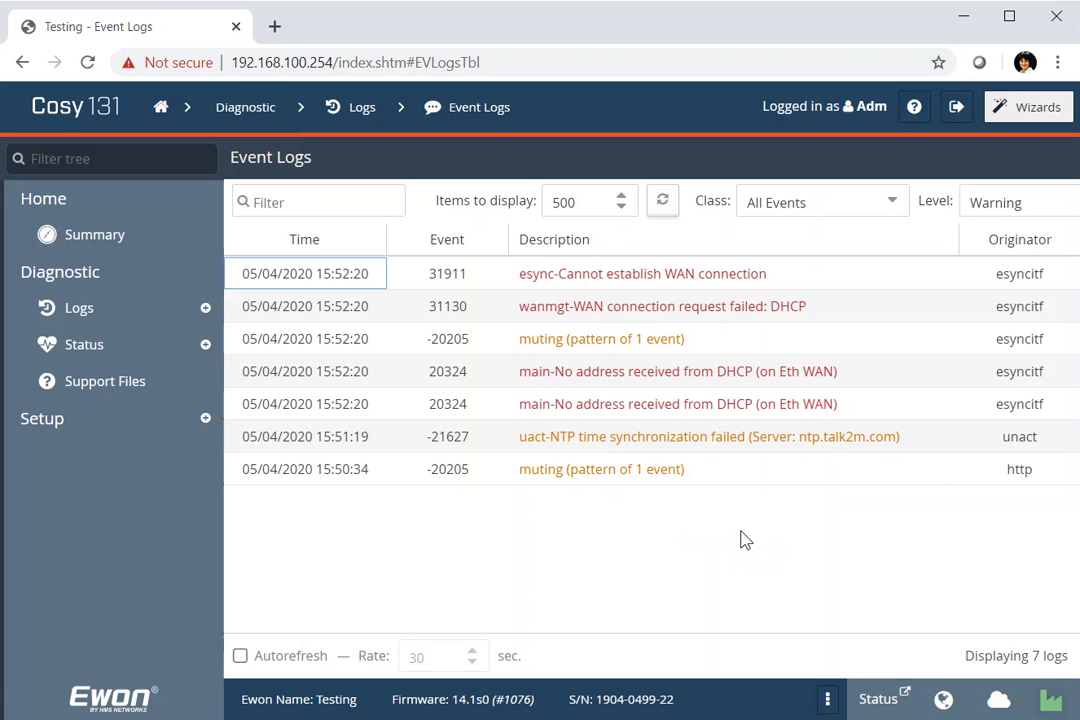
{"action": "left_click", "coordinate": [1038, 112]}
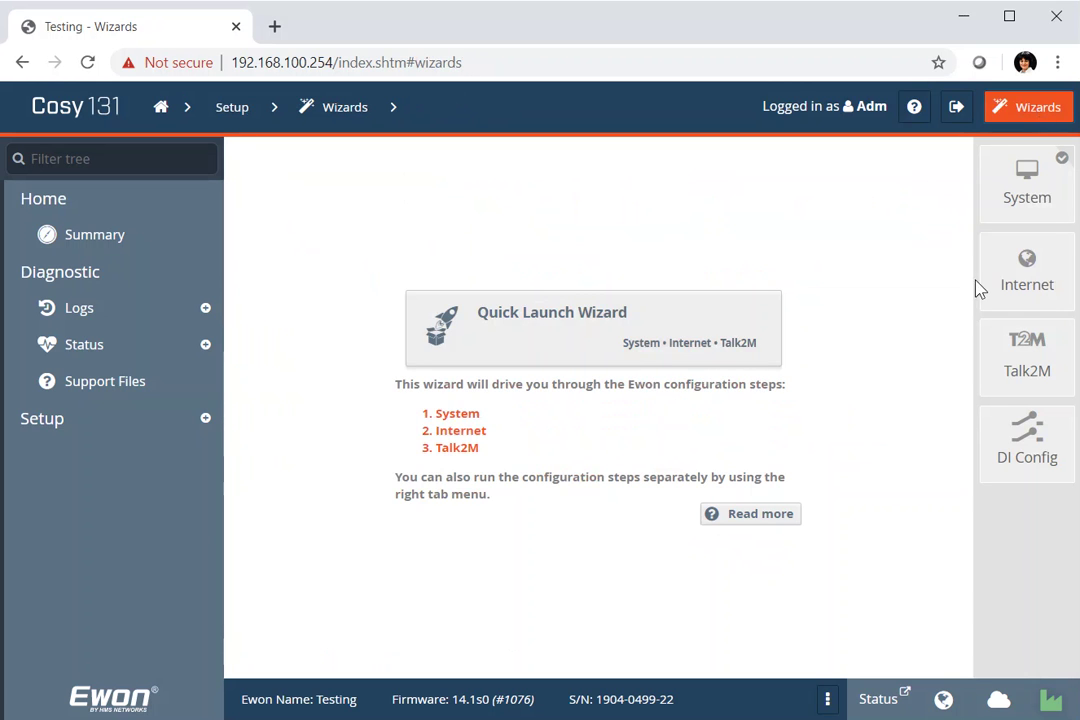
Rerun the Internet wizard with Ethernet and DHCP, pass the connection test, and finish.
{"action": "left_click", "coordinate": [1006, 278]}
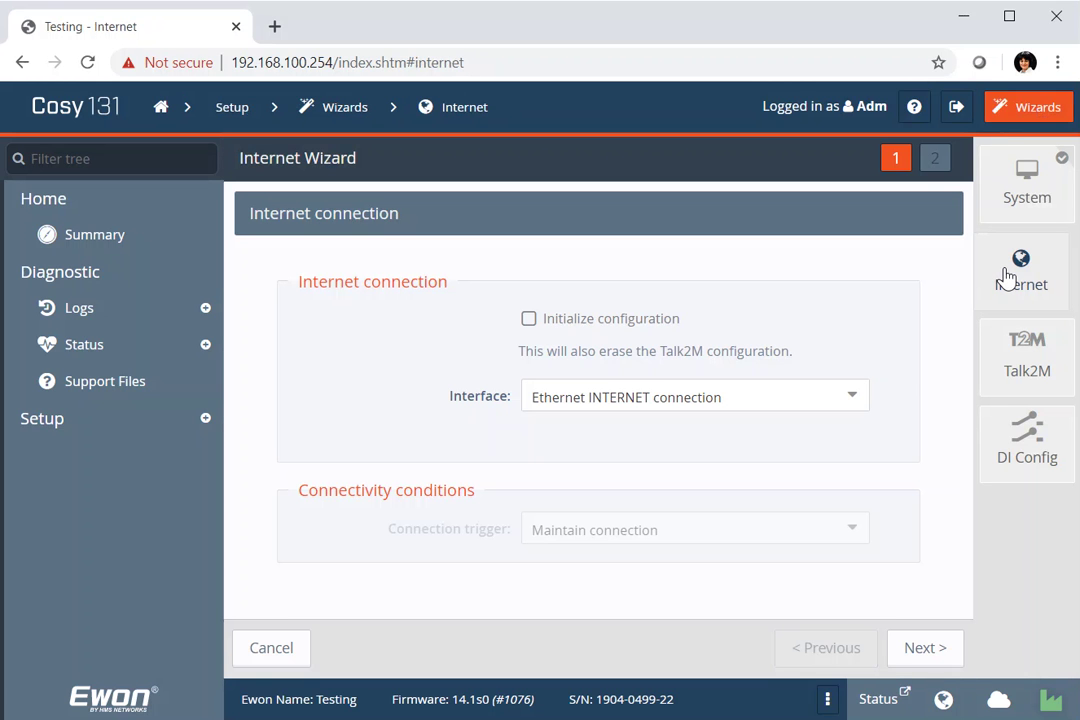
{"action": "left_click", "coordinate": [926, 666]}
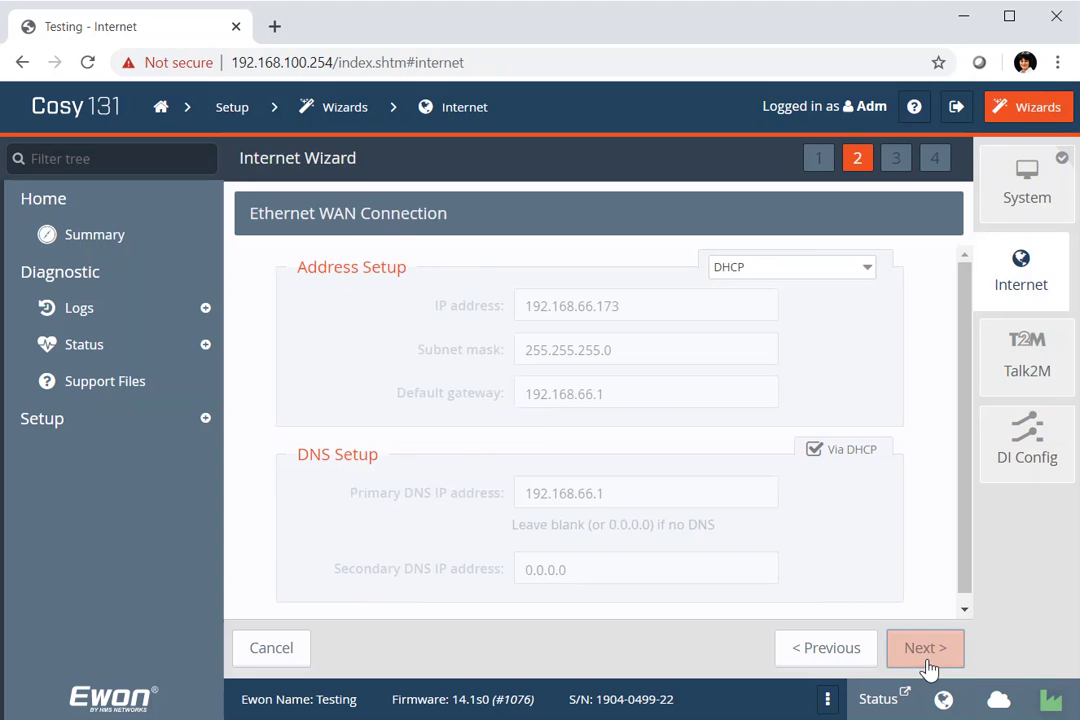
{"action": "left_click", "coordinate": [929, 660]}
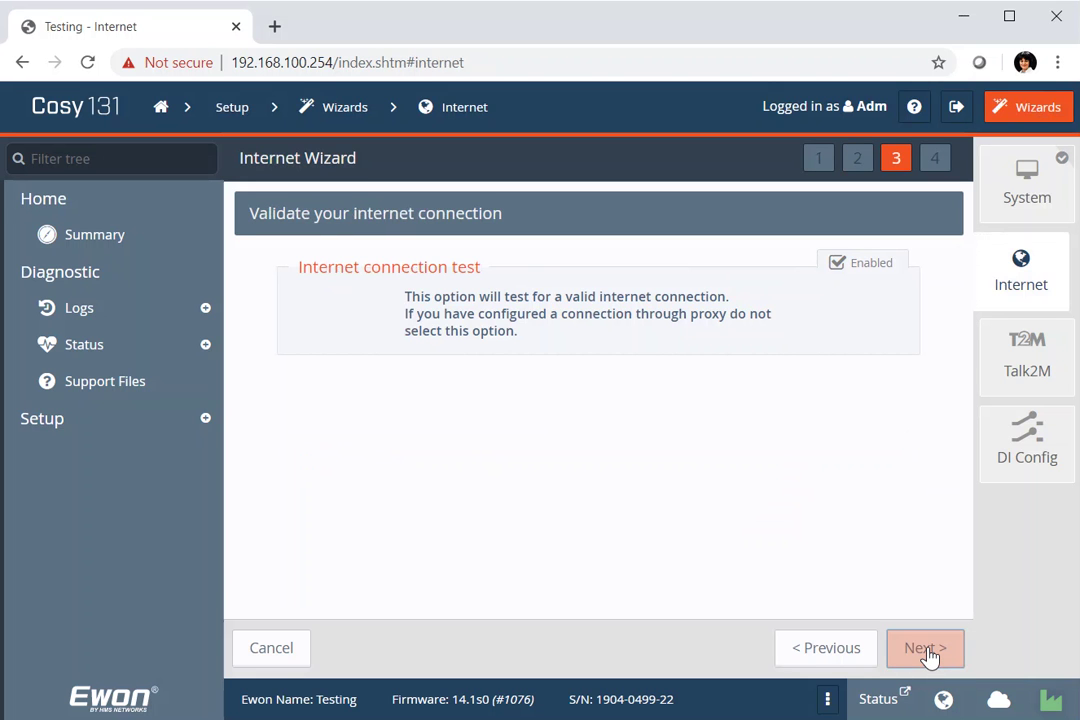
{"action": "left_click", "coordinate": [927, 651]}
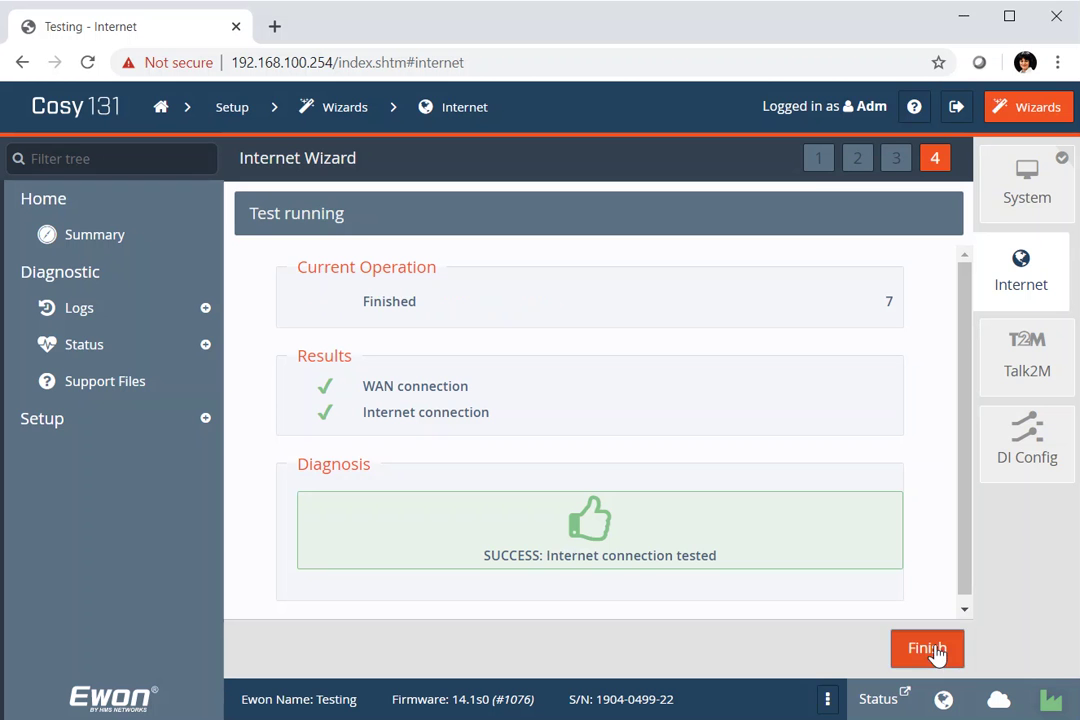
{"action": "left_click", "coordinate": [933, 650]}
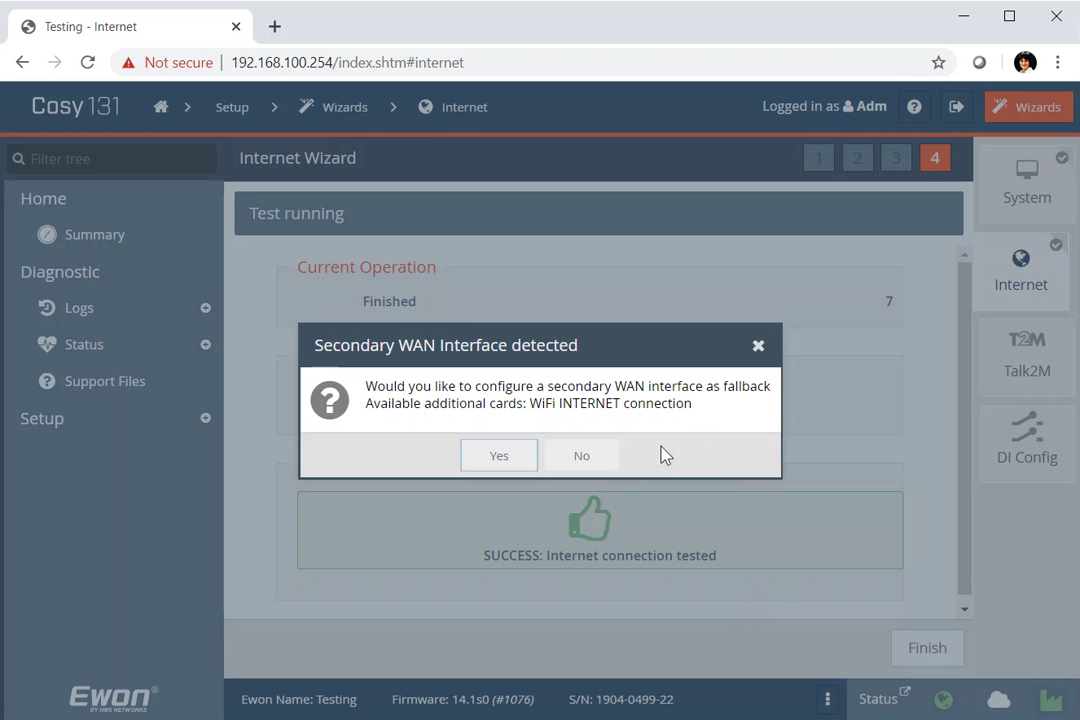
Decline the WiFi secondary WAN fallback and start the Talk2M registration wizard.
{"action": "left_click", "coordinate": [579, 458]}
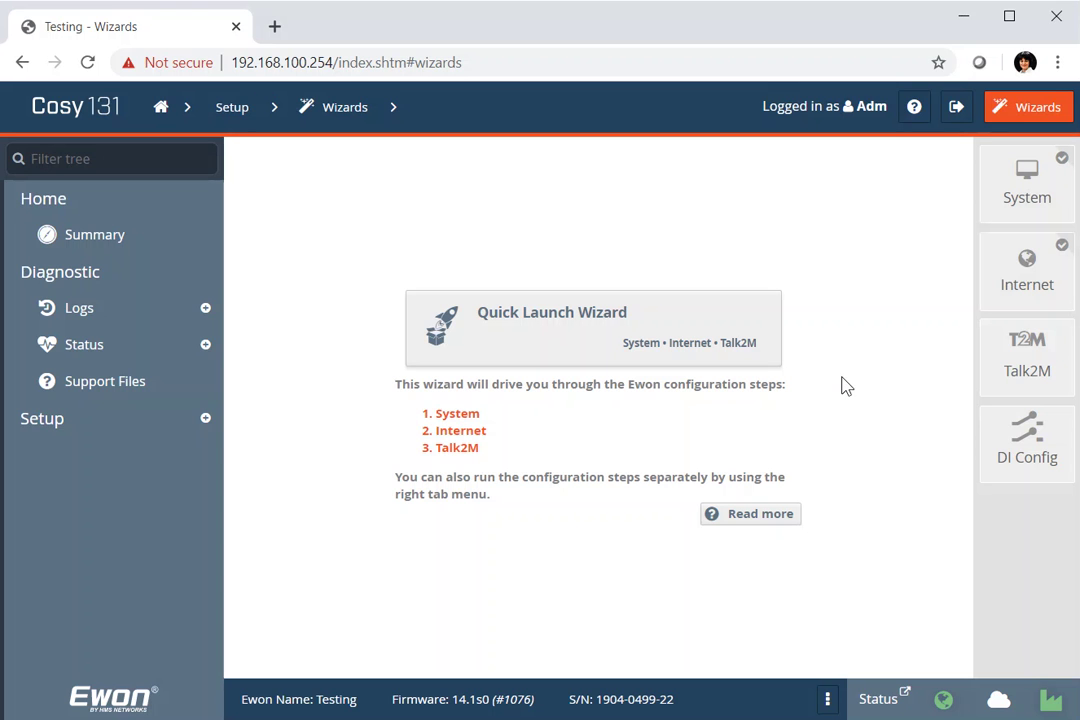
{"action": "left_click", "coordinate": [1050, 368]}
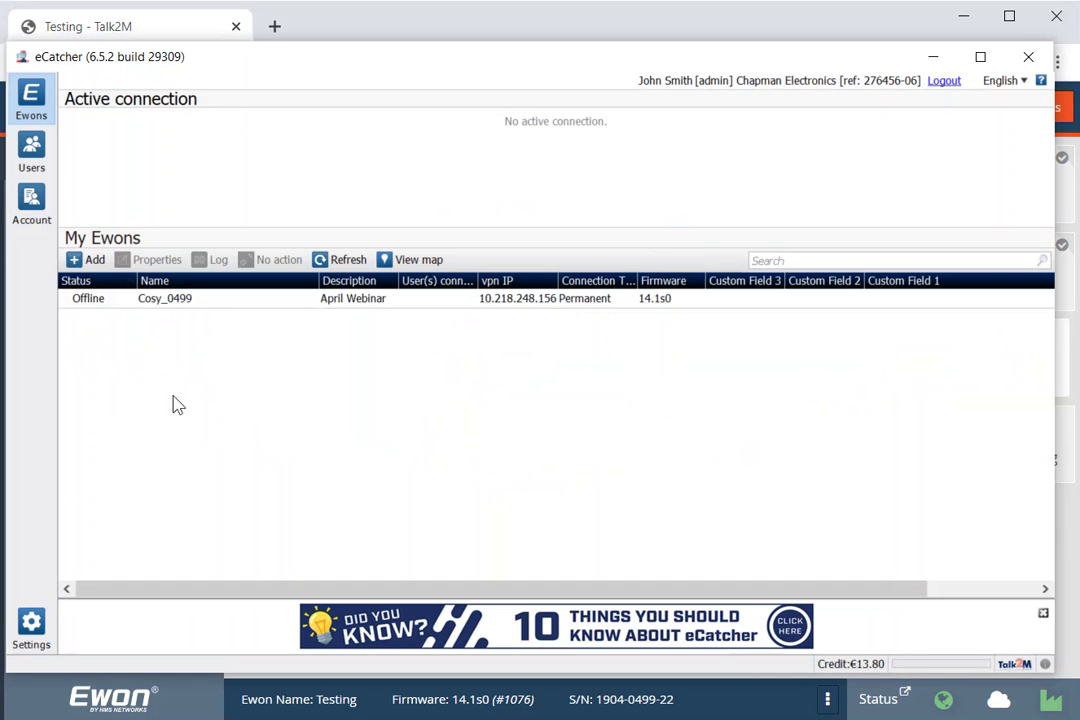
Copy Cosy_0499's activation key from its Talk2M Connectivity properties in eCatcher, then return to the browser.
{"action": "left_click", "coordinate": [174, 305]}
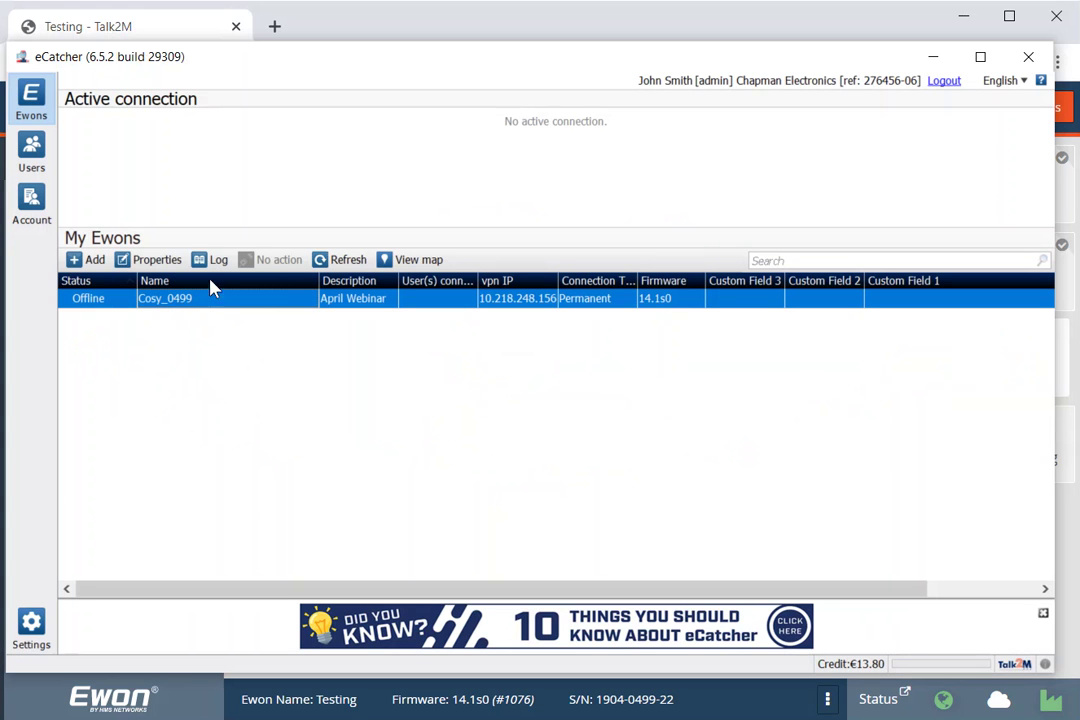
{"action": "left_click", "coordinate": [162, 262]}
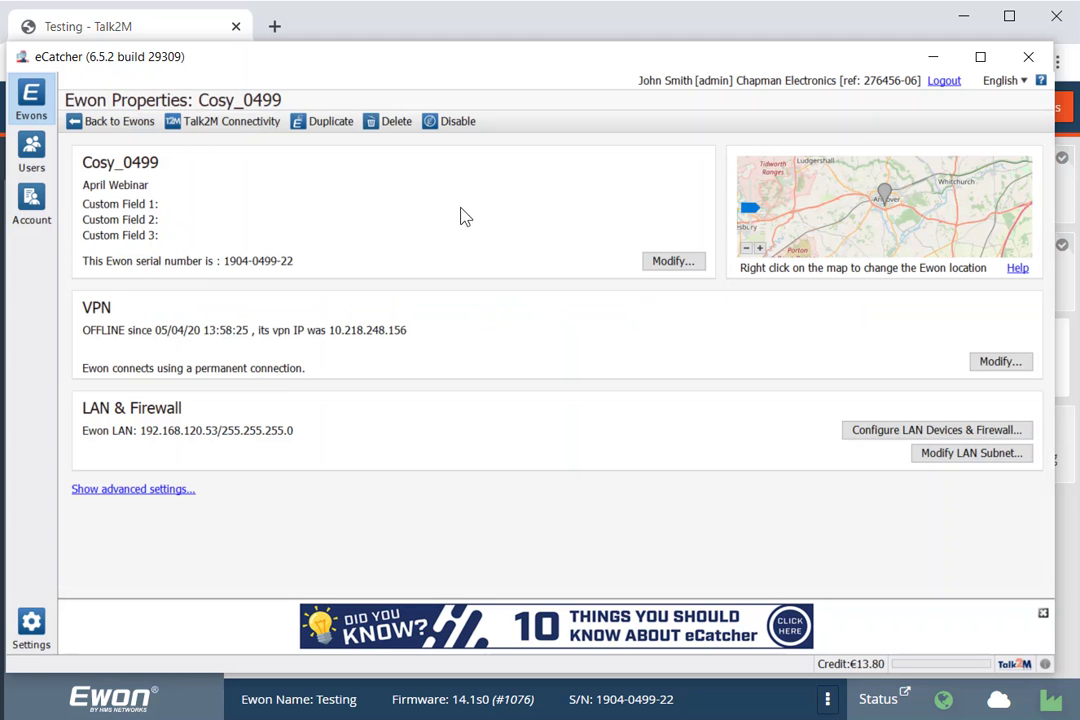
{"action": "left_click", "coordinate": [108, 121]}
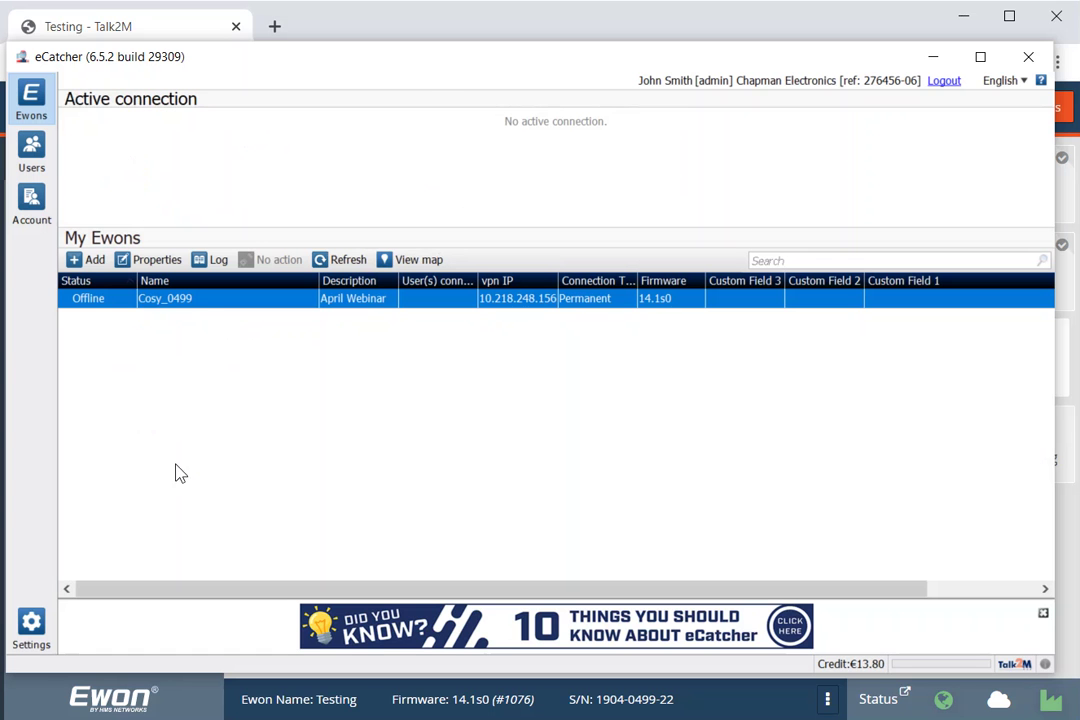
{"action": "left_click", "coordinate": [157, 260]}
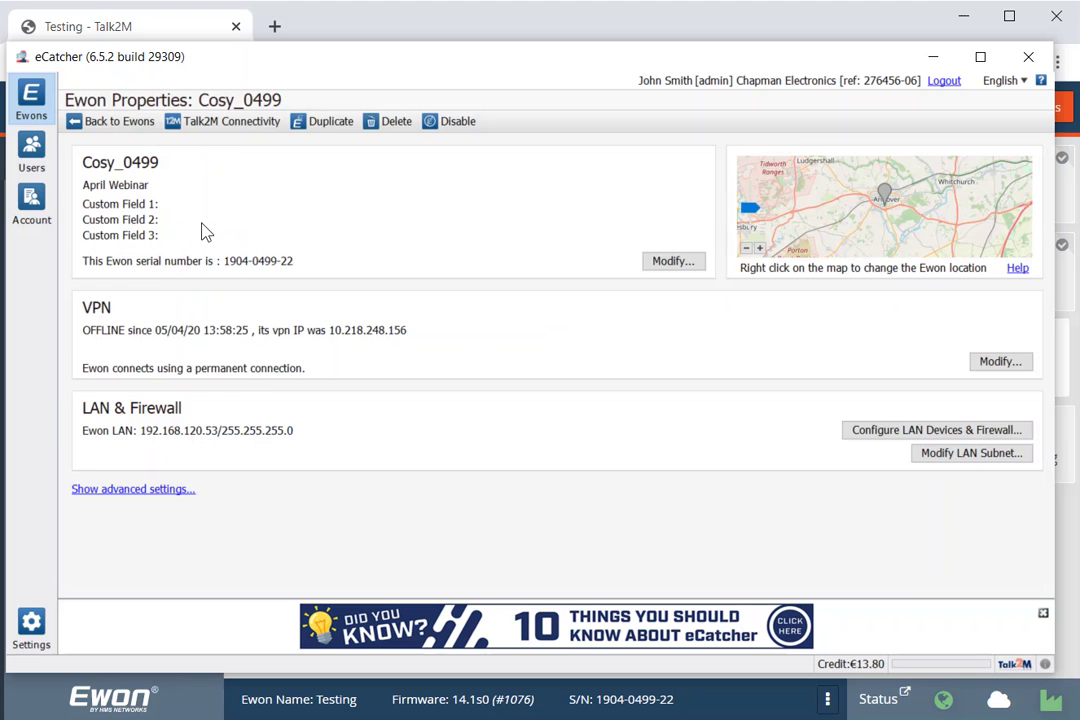
{"action": "left_click", "coordinate": [233, 121]}
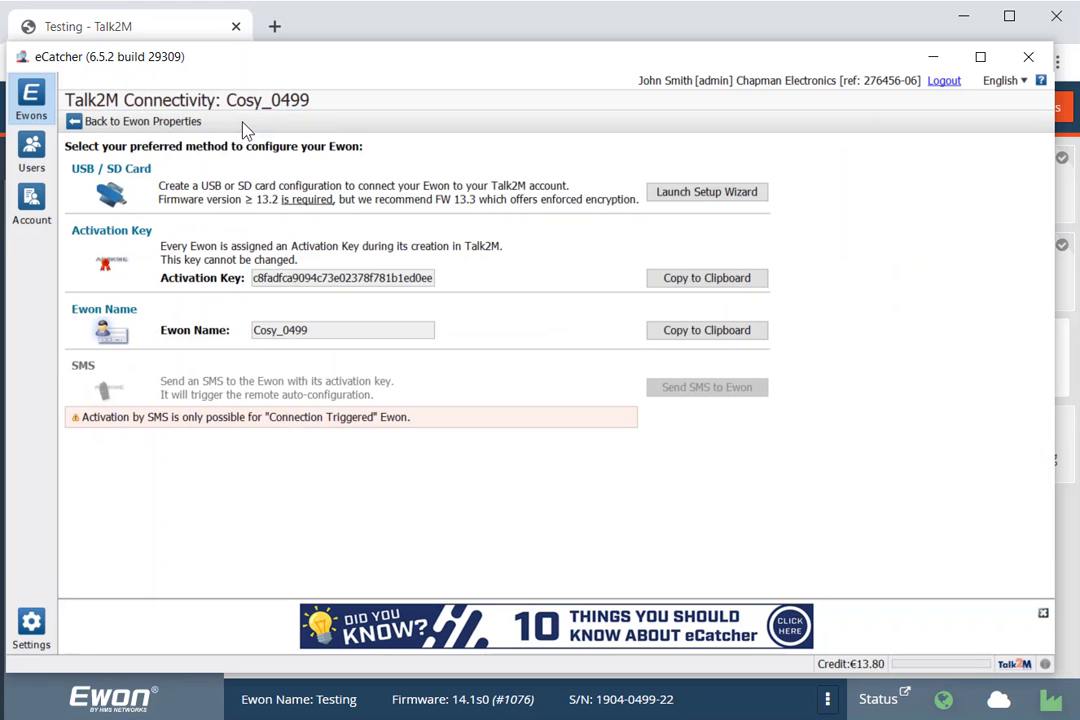
{"action": "left_click", "coordinate": [727, 285]}
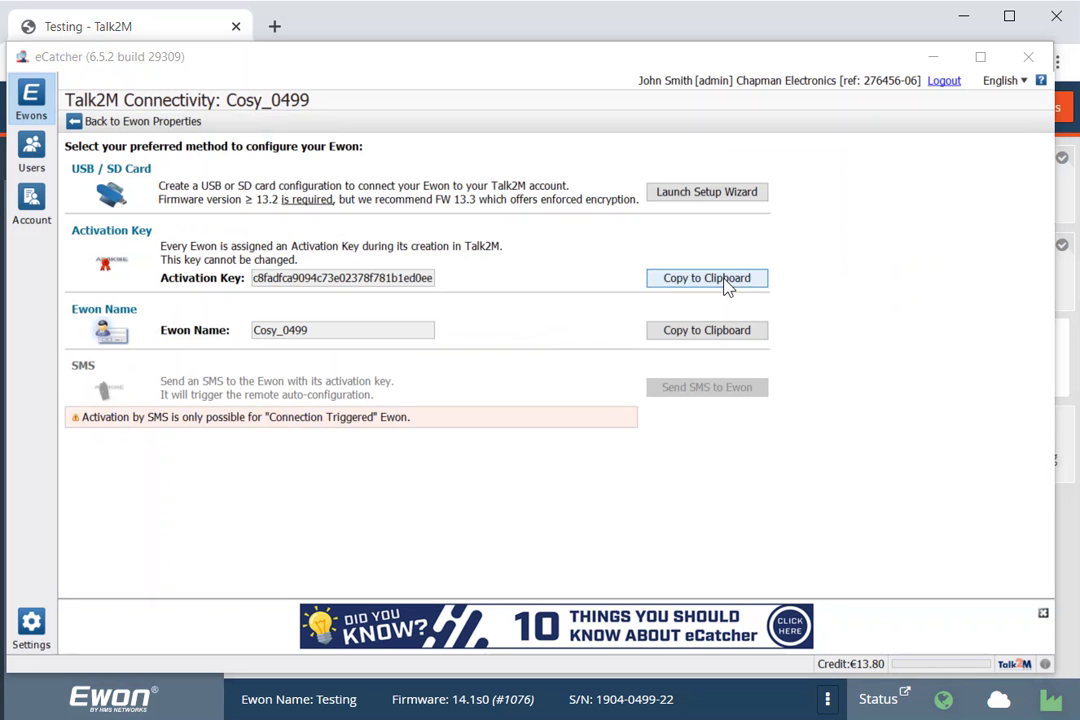
{"action": "key", "text": "alt+Tab"}
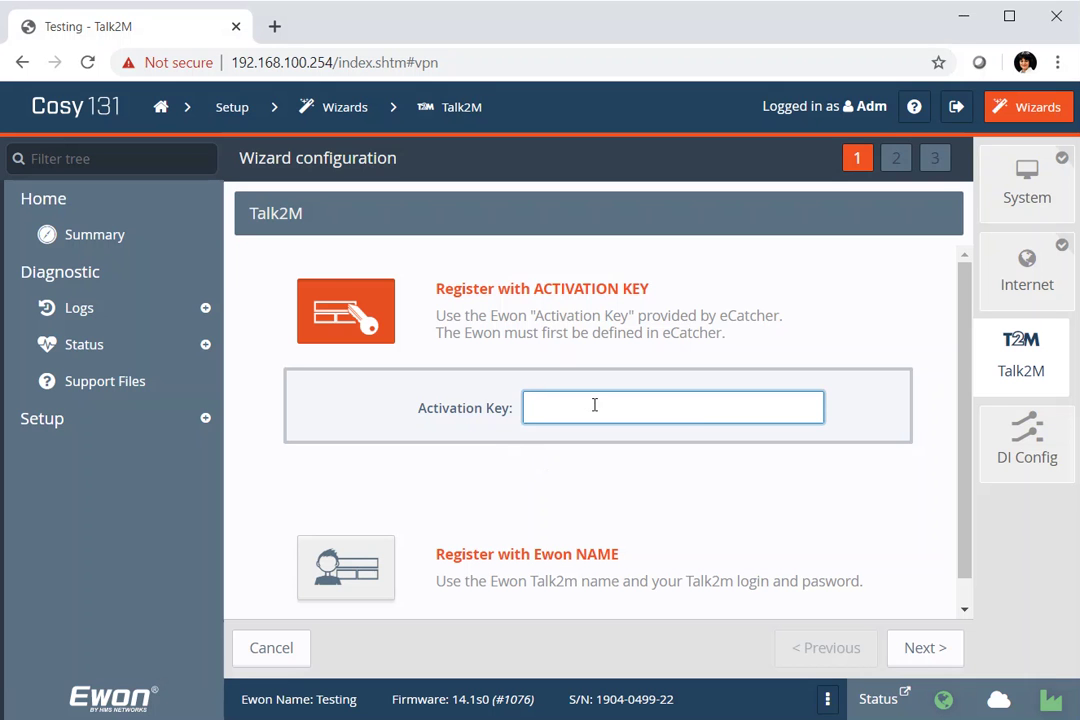
Paste the copied activation key into the Activation Key field and continue to Proxy config.
{"action": "key", "text": "ctrl+v"}
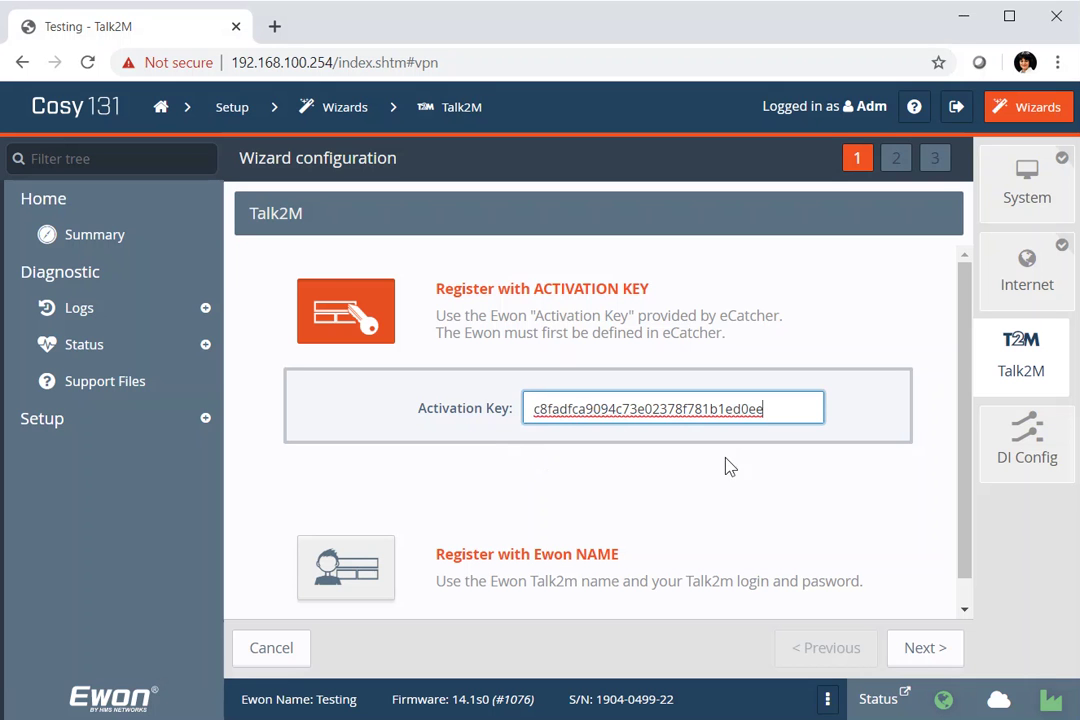
{"action": "left_click", "coordinate": [936, 652]}
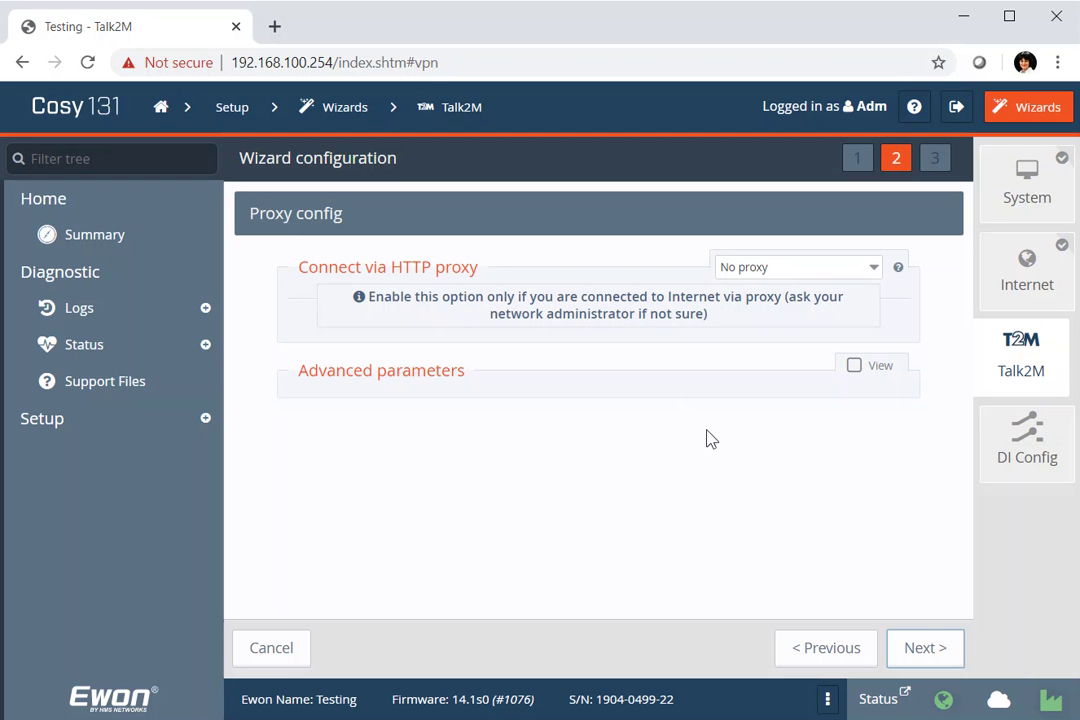
Briefly view then hide the advanced Talk2M parameters, keeping No proxy selected.
{"action": "left_click", "coordinate": [855, 367]}
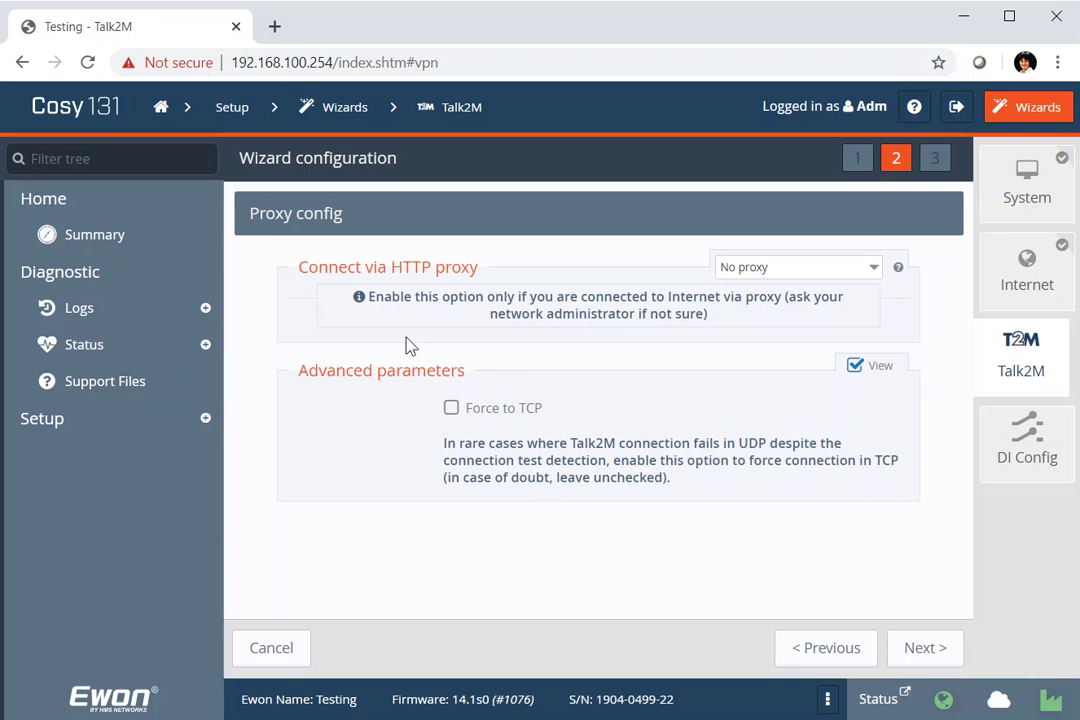
{"action": "left_click", "coordinate": [855, 367]}
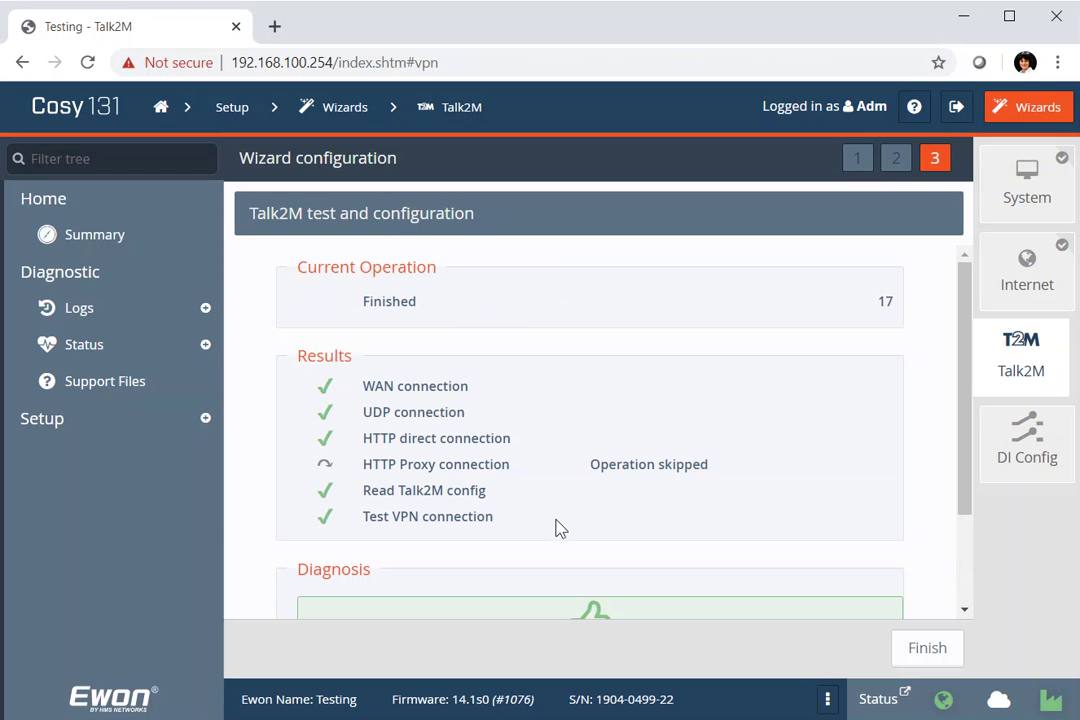
Review the passed Talk2M test results with the VPN in UDP mode, then finish the wizard.
{"action": "scroll", "coordinate": [557, 555], "scroll_direction": "down", "scroll_amount": 2}
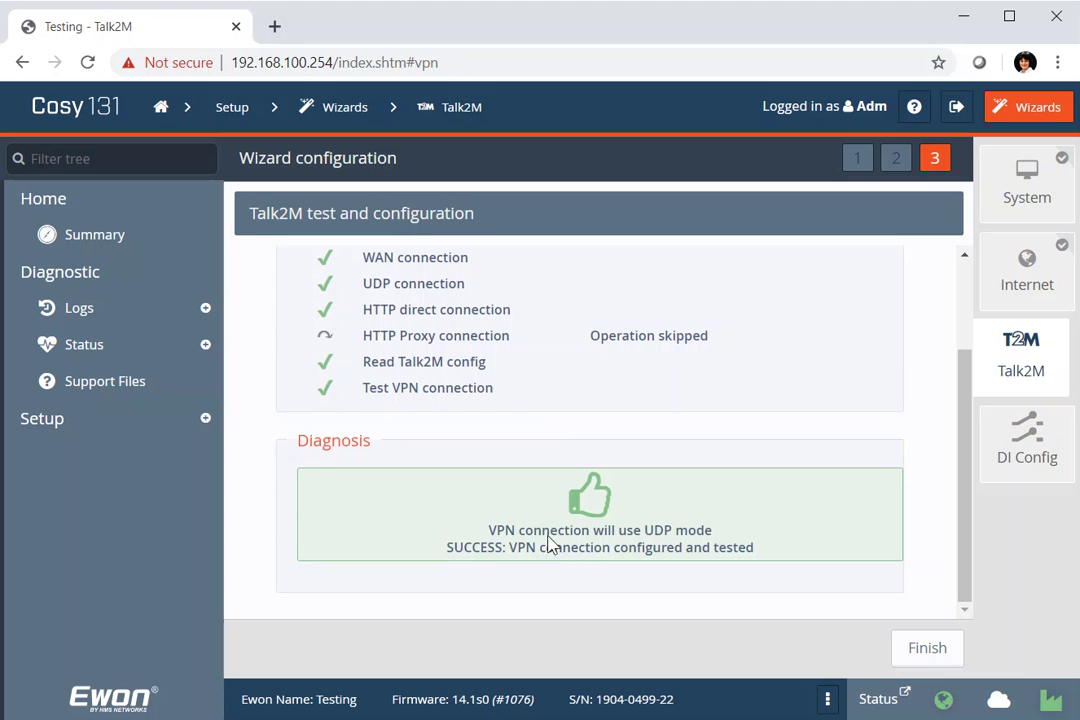
{"action": "scroll", "coordinate": [598, 510], "scroll_direction": "up", "scroll_amount": 1}
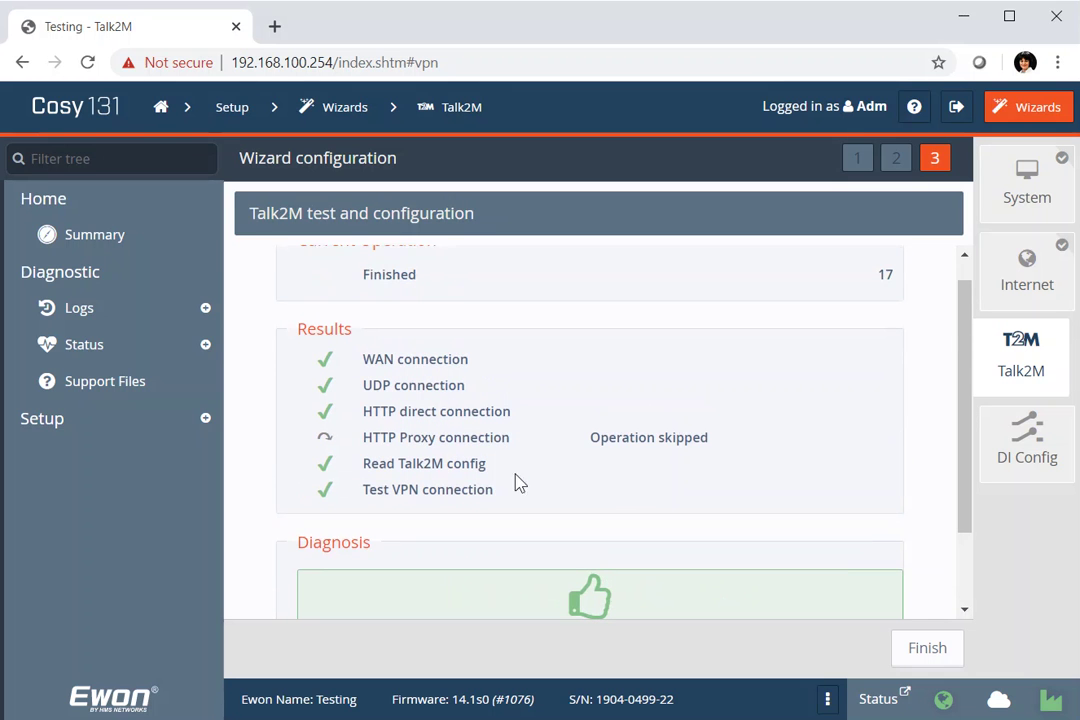
{"action": "scroll", "coordinate": [523, 487], "scroll_direction": "down", "scroll_amount": 1}
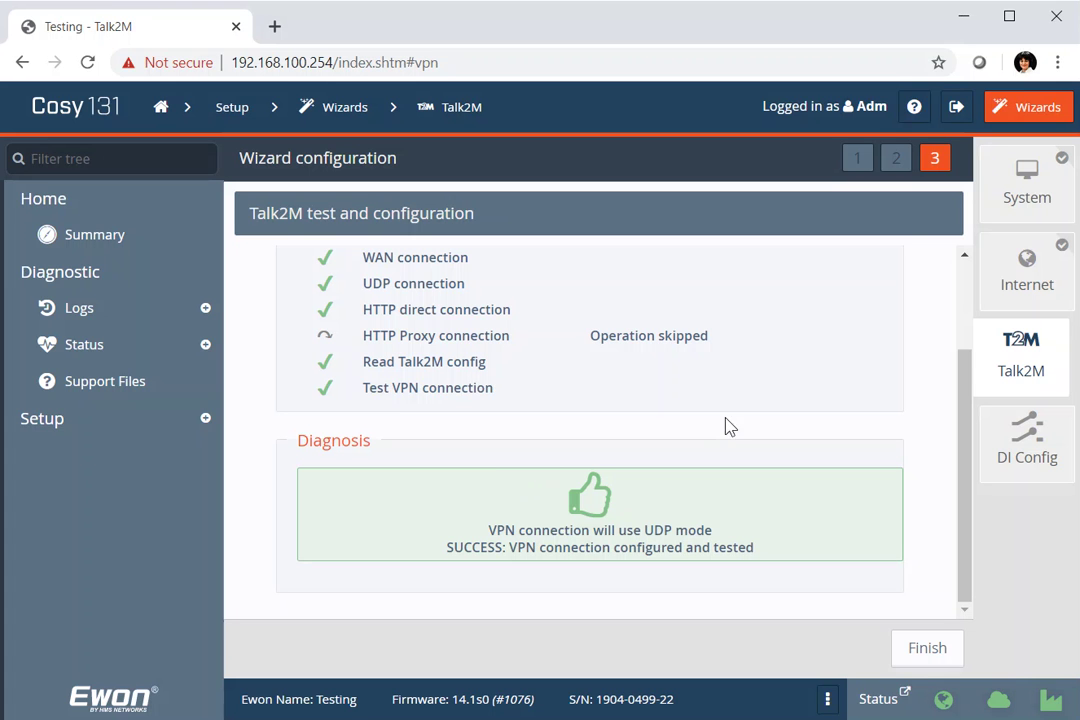
{"action": "left_click", "coordinate": [936, 656]}
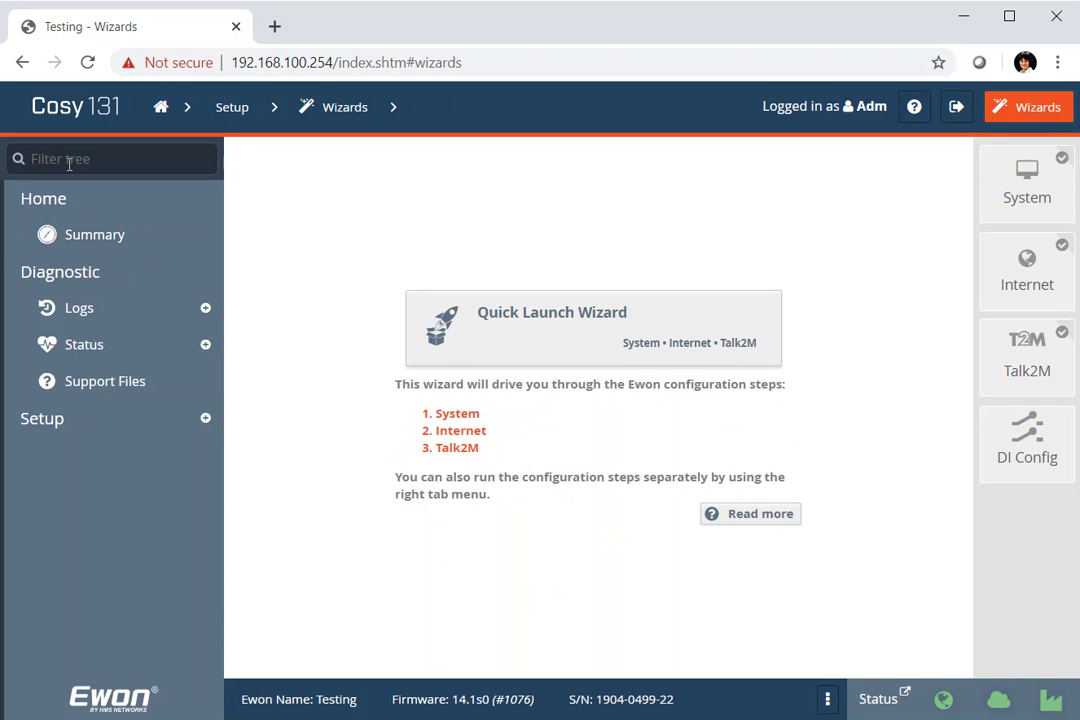
Open the Summary dashboard and check the Ethernet link and Talk2M VPN (IP 10.218.248.156) are connected.
{"action": "left_click", "coordinate": [94, 235]}
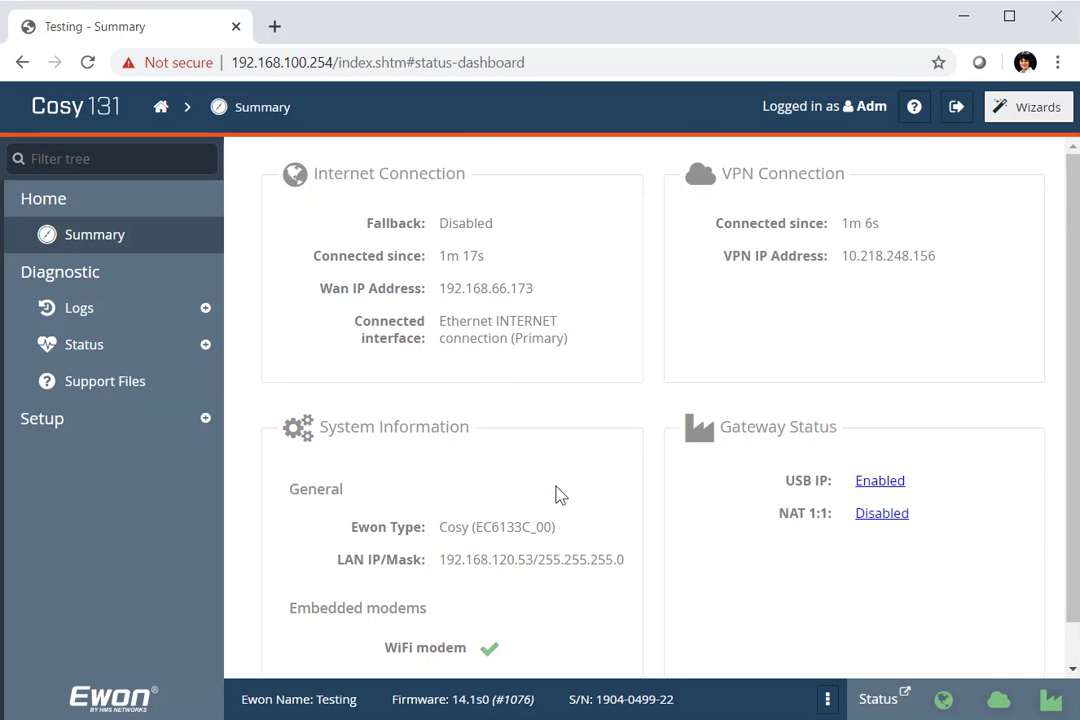
{"action": "scroll", "coordinate": [555, 494], "scroll_direction": "down", "scroll_amount": 1}
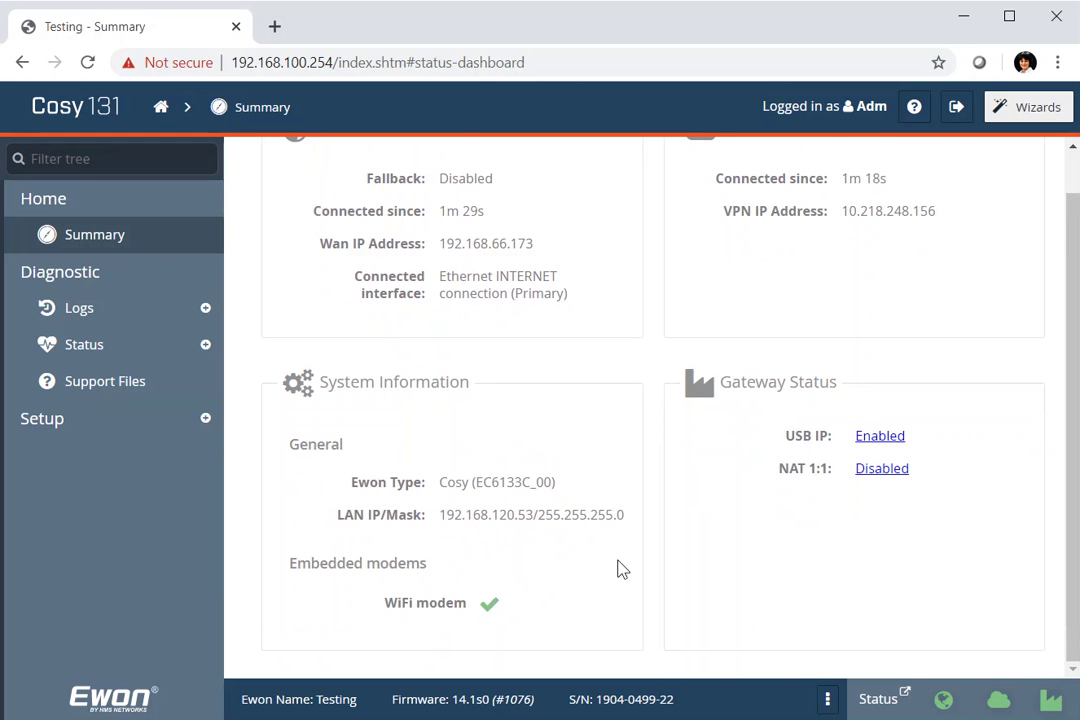
{"action": "scroll", "coordinate": [600, 500], "scroll_direction": "up", "scroll_amount": 1}
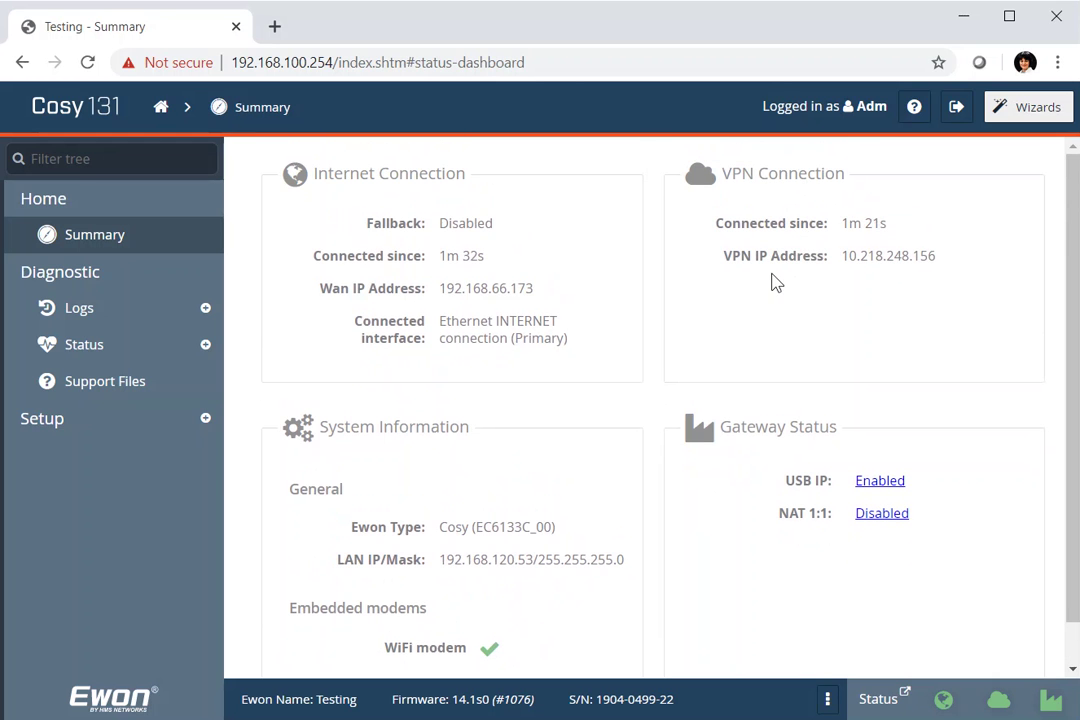